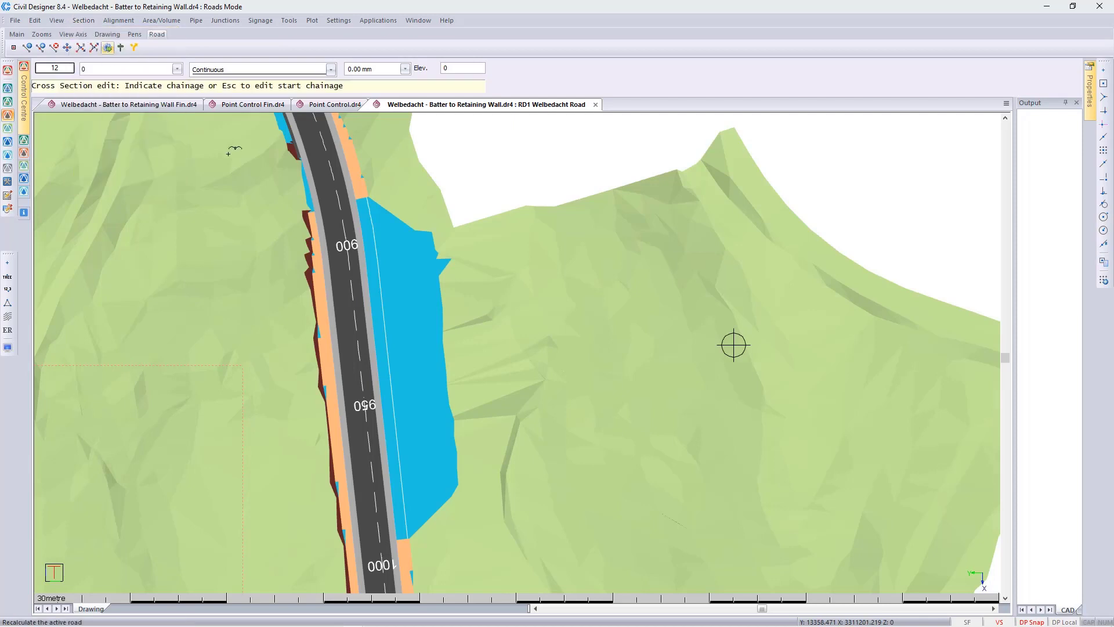
- Open the road's cross section at chainage 900 and set the cut/fill indicator tolerance to 7
click(347, 234)
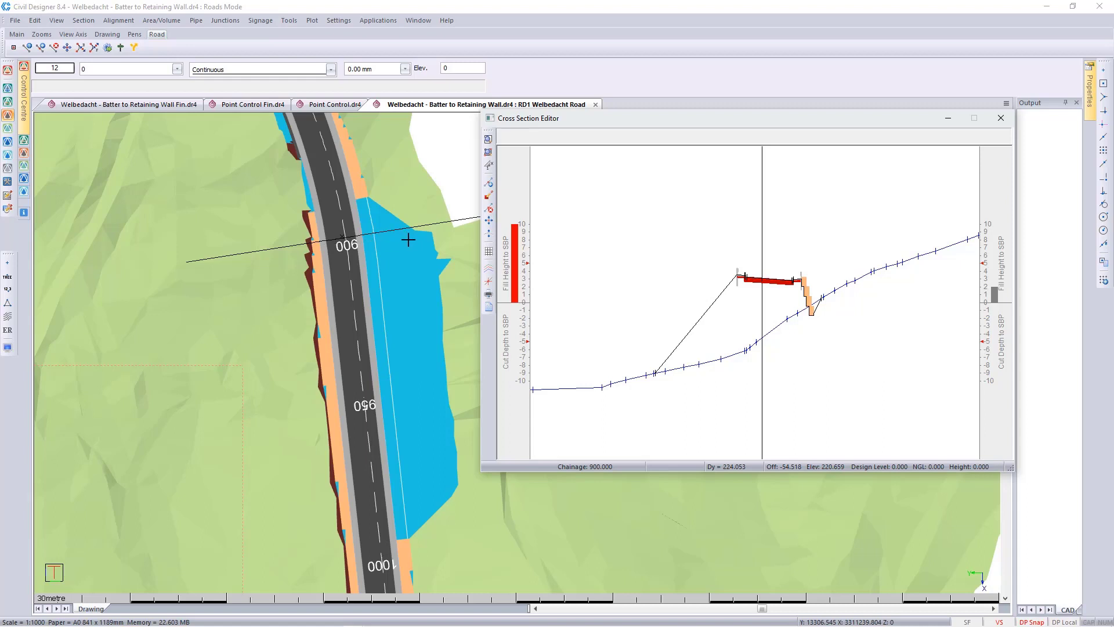
click(488, 271)
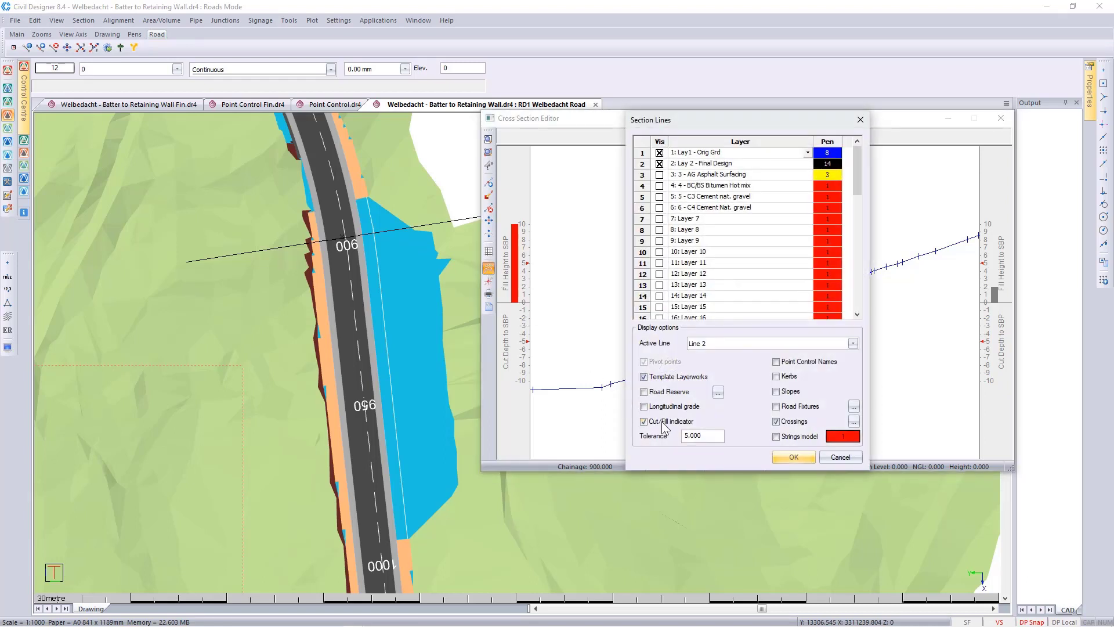
double_click(702, 436)
text(7)
click(790, 458)
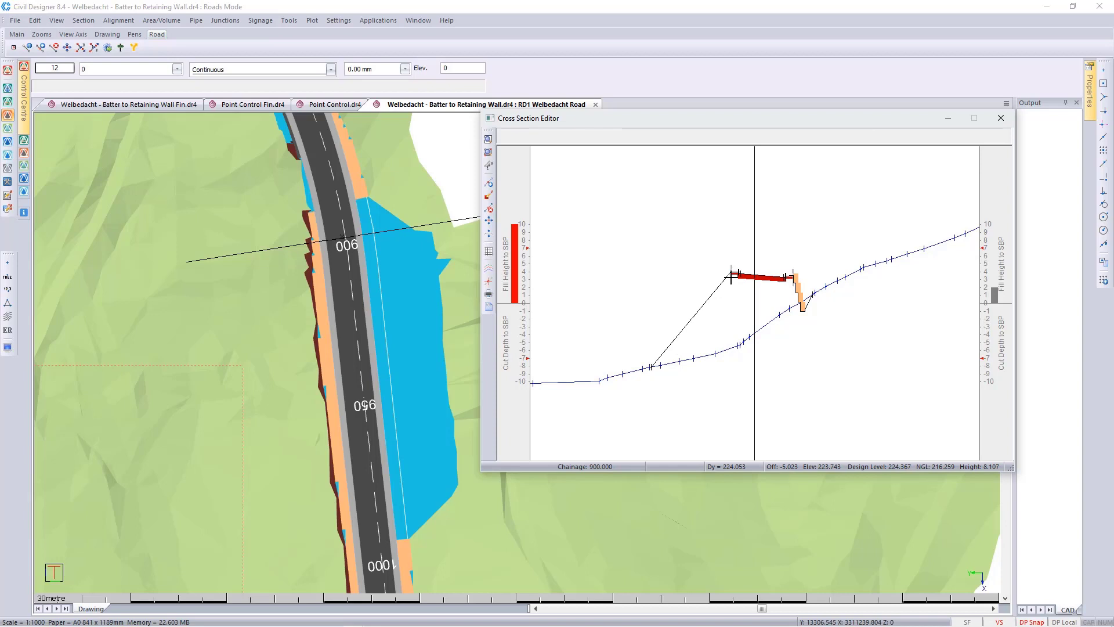
- Examine the successive cross sections along the road from chainage 900 to chainage 935
key(Page_Down)
key(Page_Down)
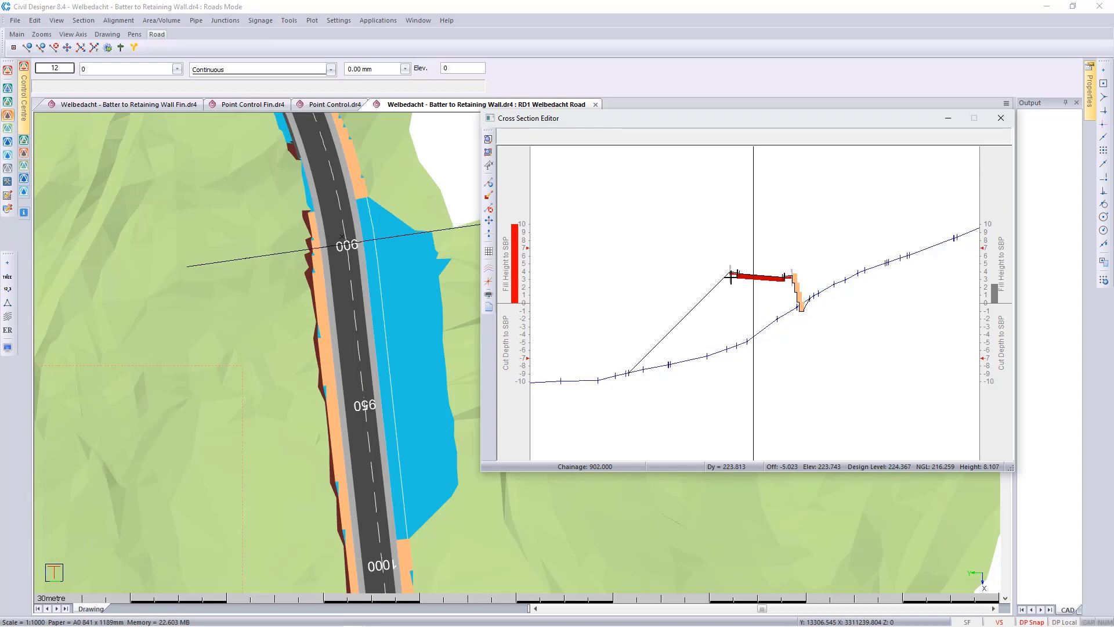
key(Page_Down)
key(Page_Down)
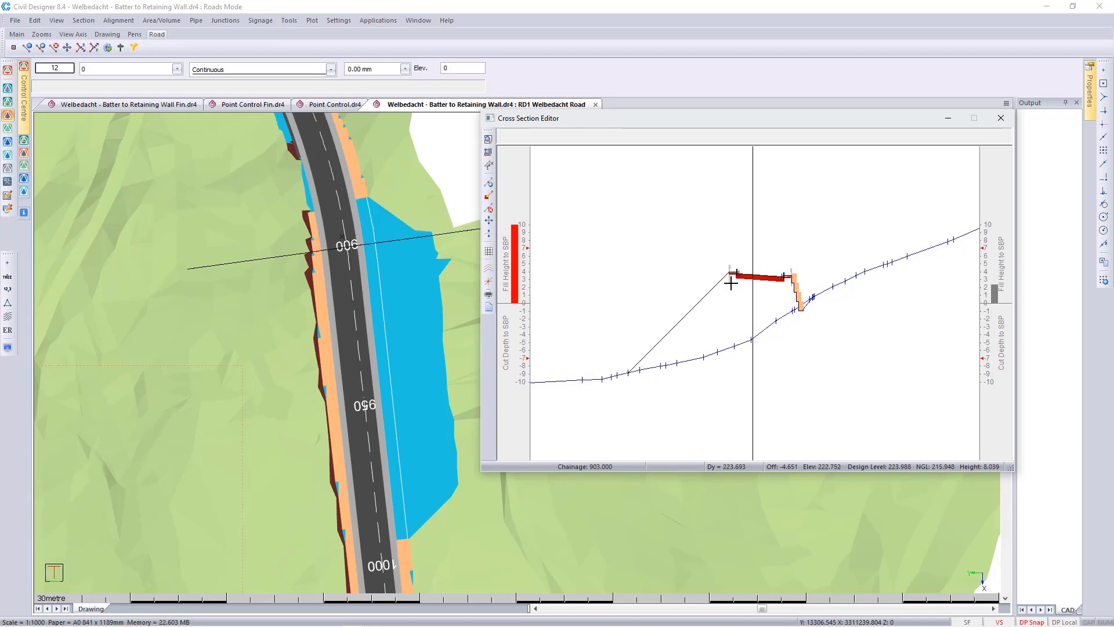
key(Page_Down)
key(Page_Down)
key(Page_Down)
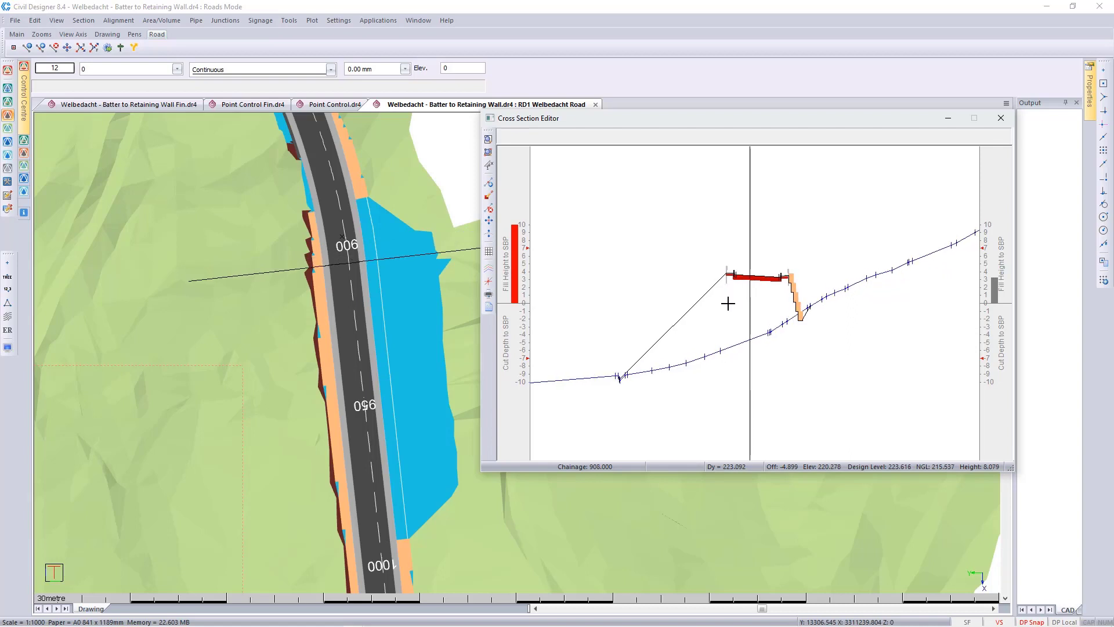
key(Page_Down)
key(Page_Down)
key(Page_Down)
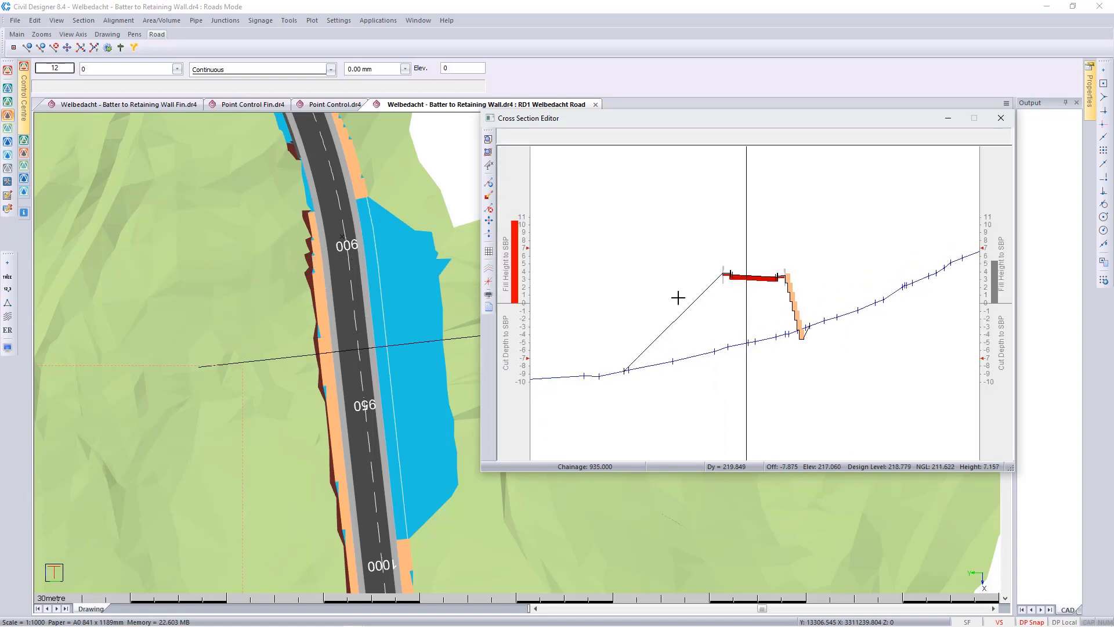
- Enable the Road Fixtures display for the cross section, accept its fixture settings, and close the cross section editor
click(489, 269)
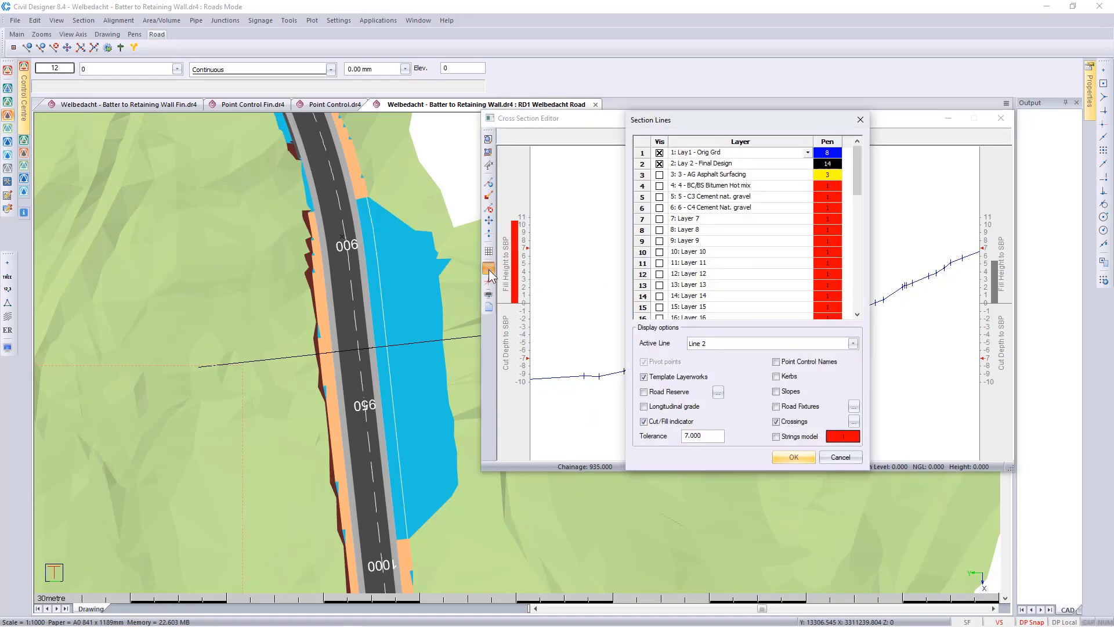
click(784, 406)
click(853, 406)
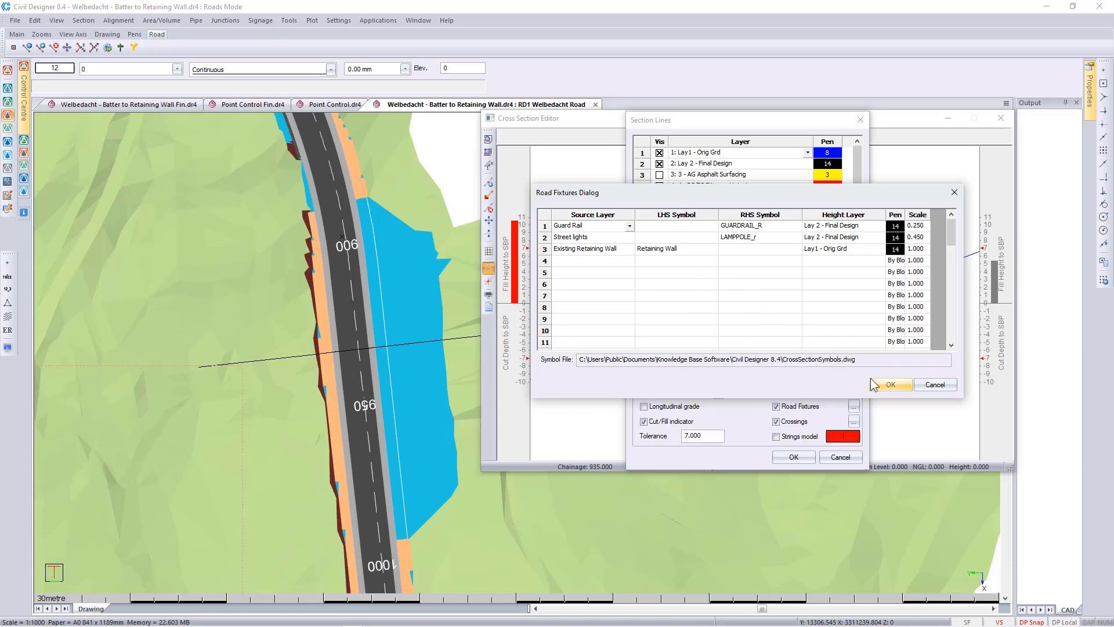
click(889, 384)
click(795, 457)
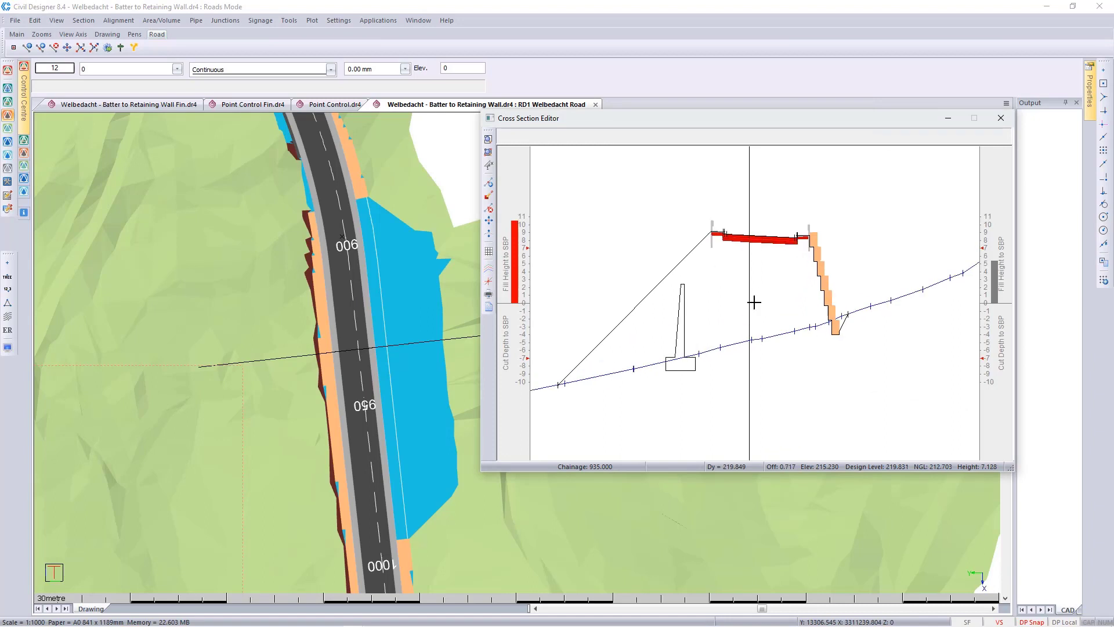
scroll(754, 302, up, 1)
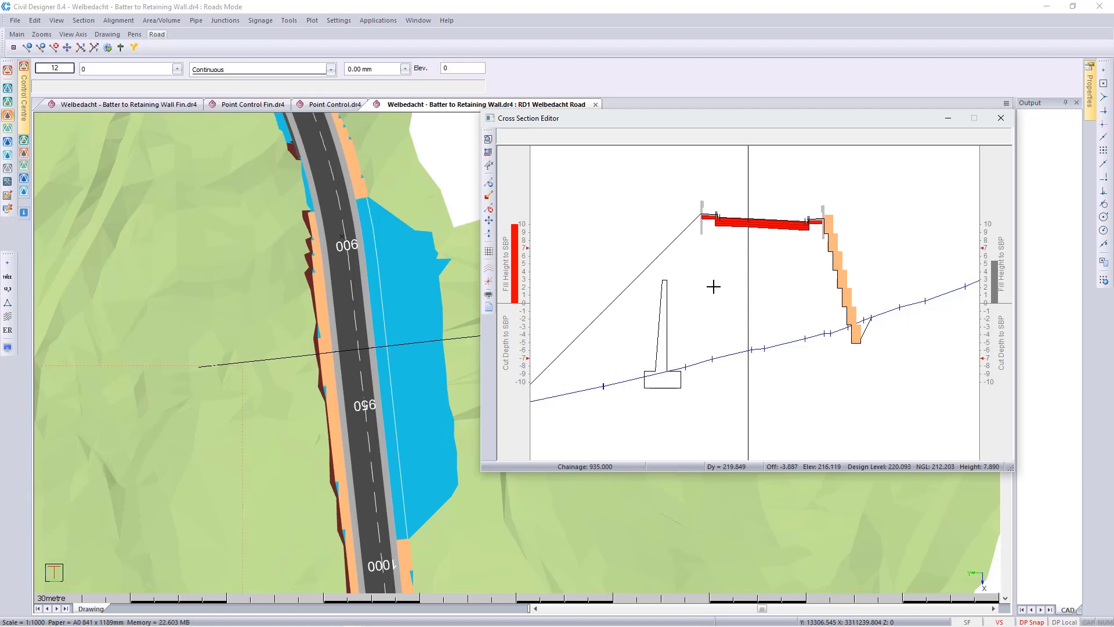
click(999, 119)
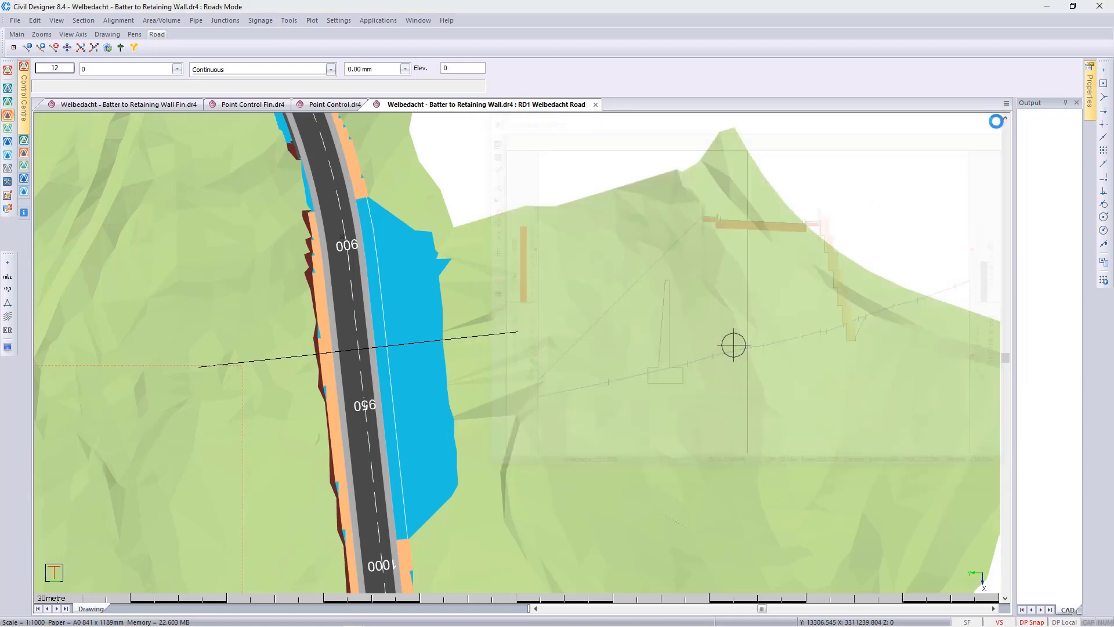
- Open the Bat2Retain template, Single Carriageway Retain.tem, in the Template Editor from the road template paths
click(289, 20)
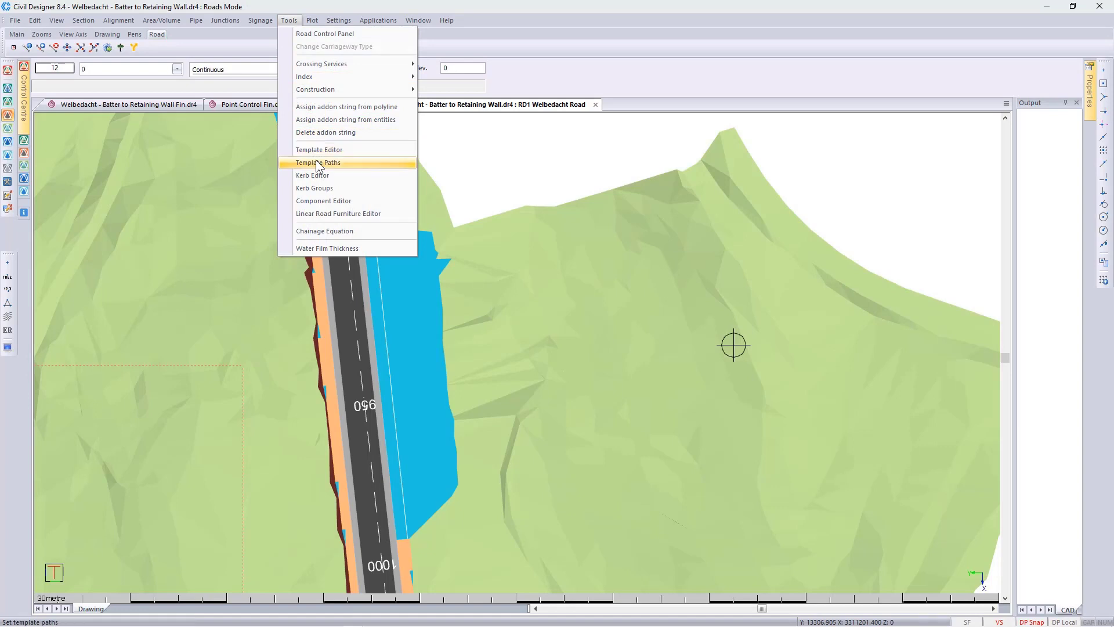
click(316, 162)
drag(496, 239, 628, 207)
click(753, 315)
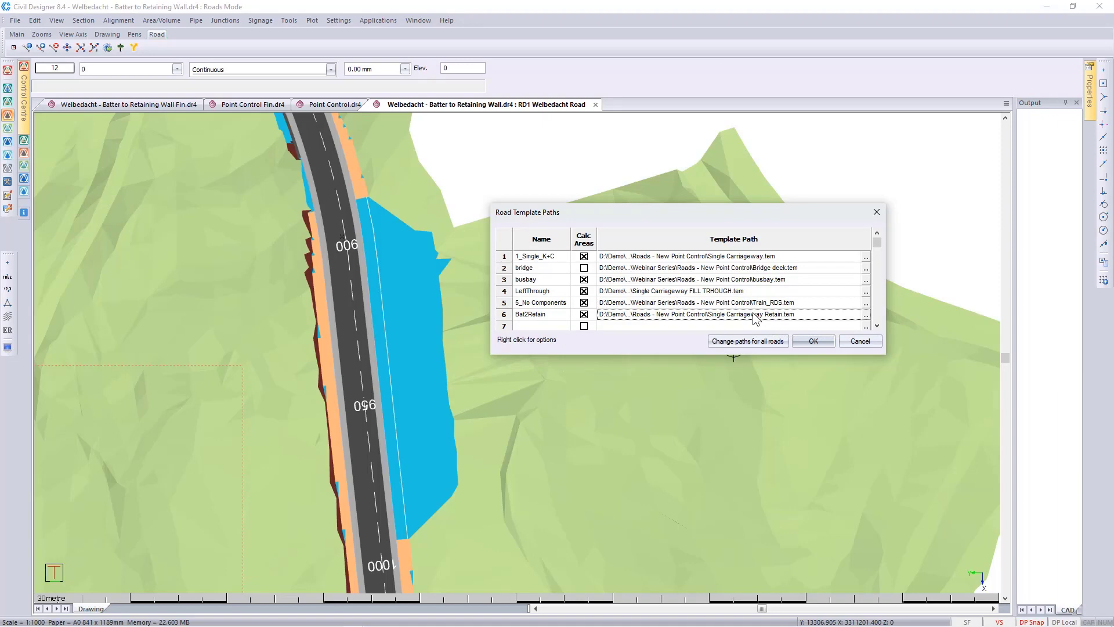
right_click(753, 315)
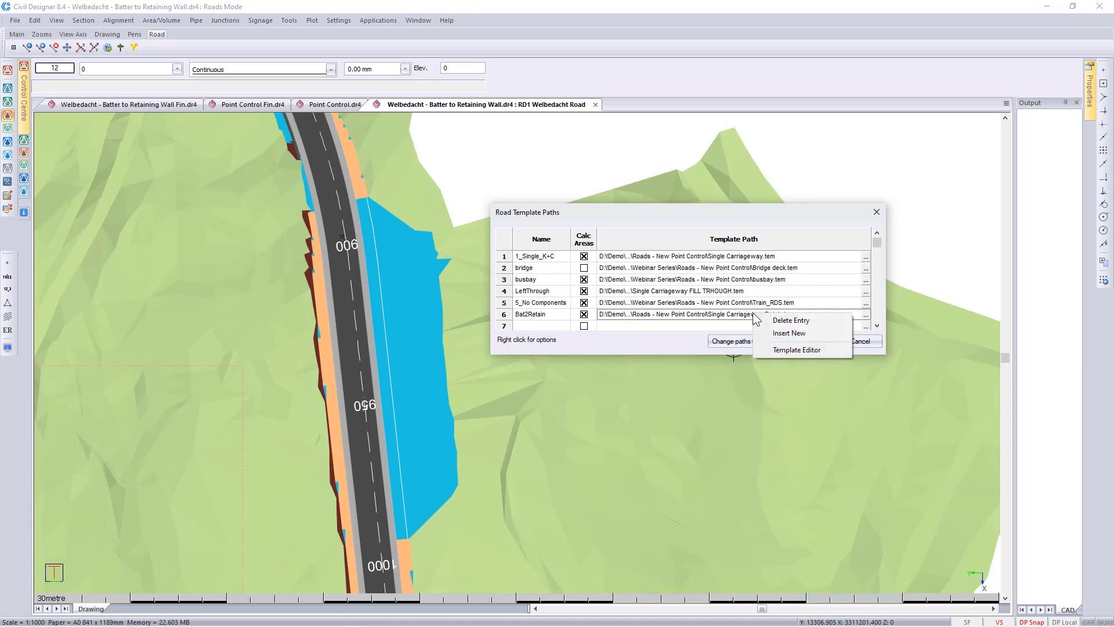
click(783, 350)
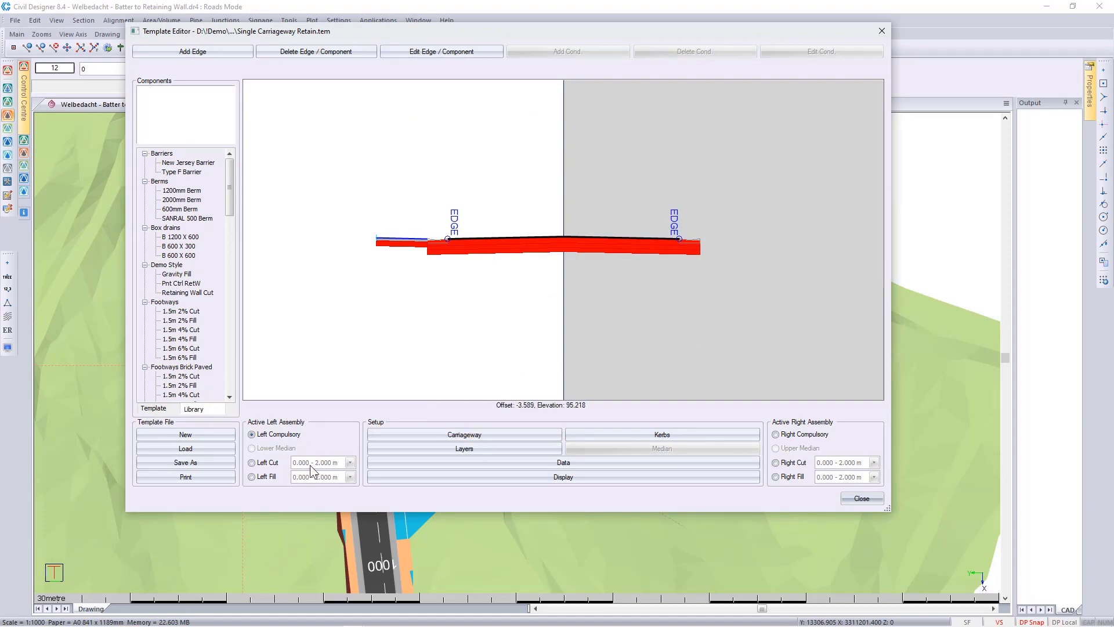
- Make the left fill assembly for the 7.000 - 999.000 m height range active
click(272, 476)
click(322, 480)
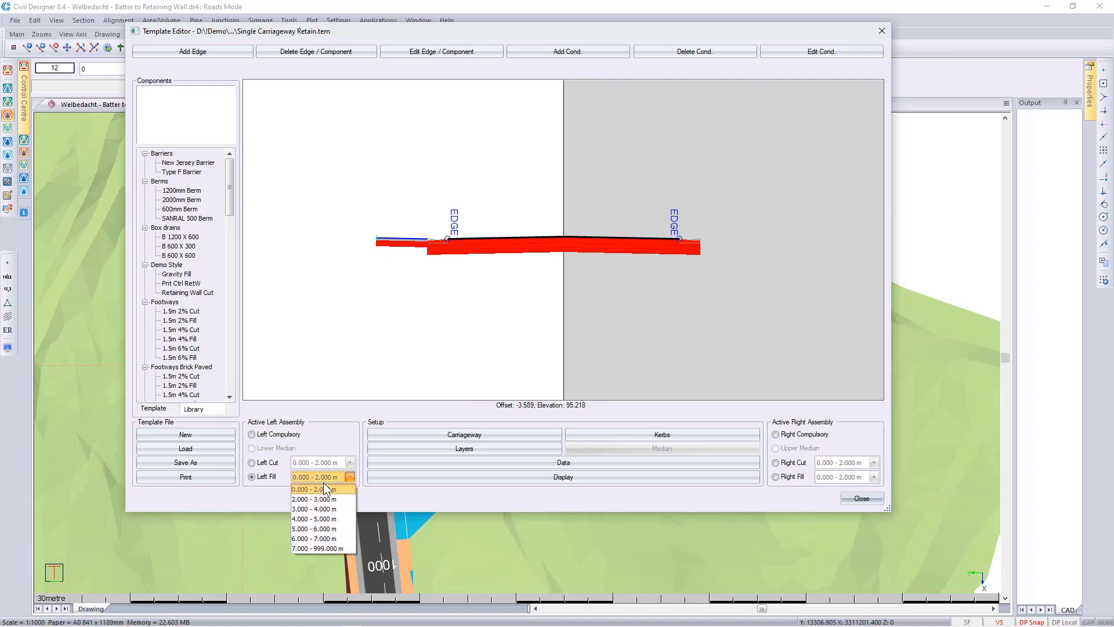
click(329, 546)
- Add a left fill edge beyond the guardrail with a horizontal value of 0.75 at Cross Fall Grade
scroll(375, 259, down, 2)
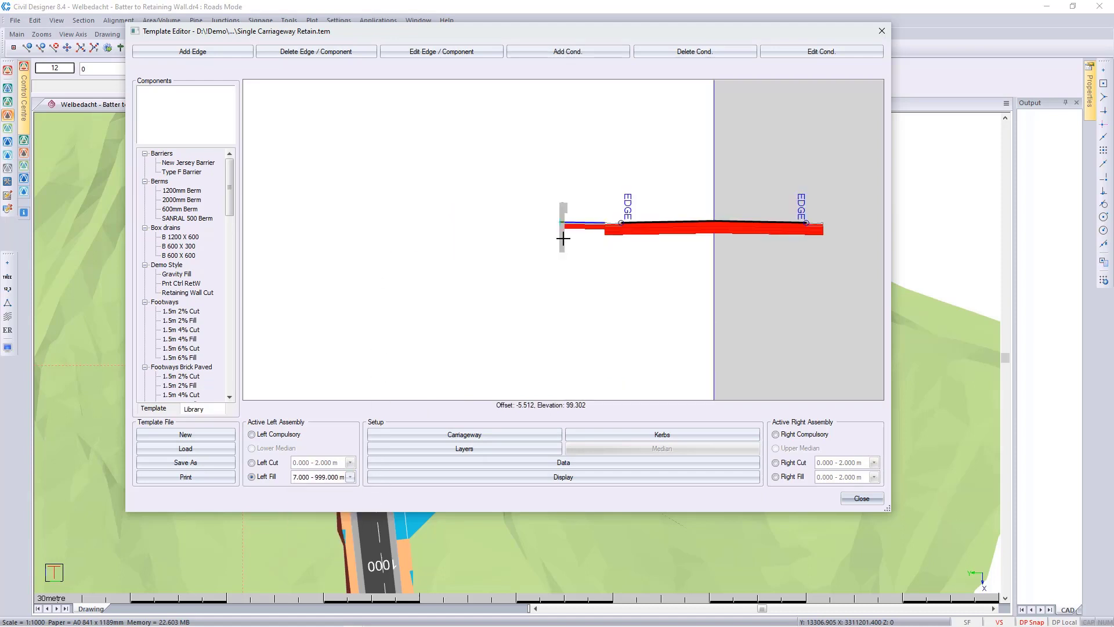
scroll(522, 252, up, 2)
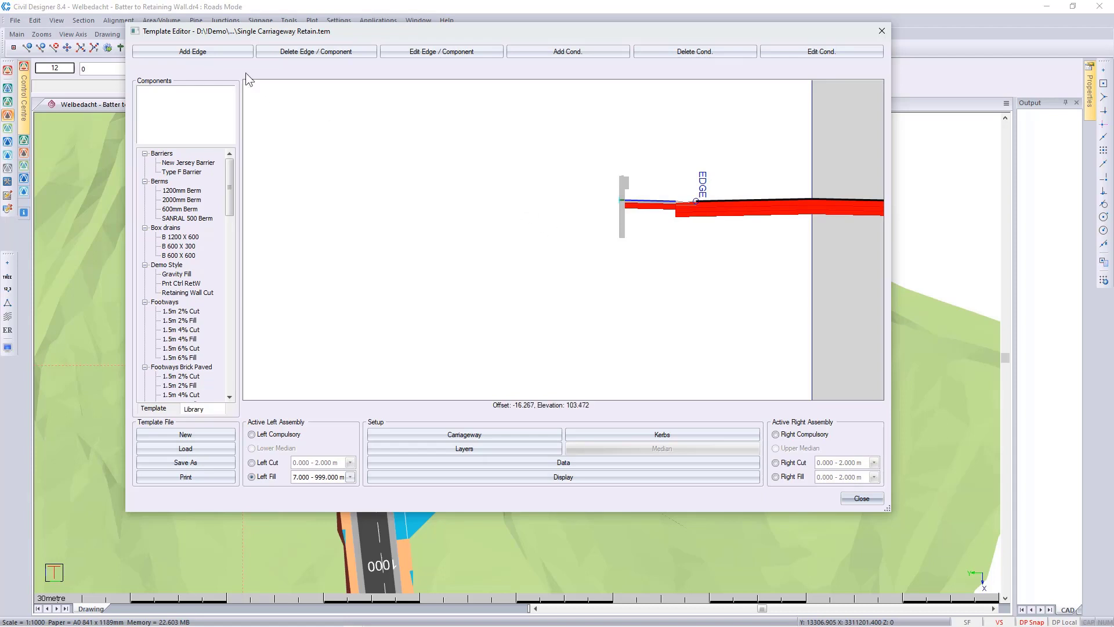
click(200, 50)
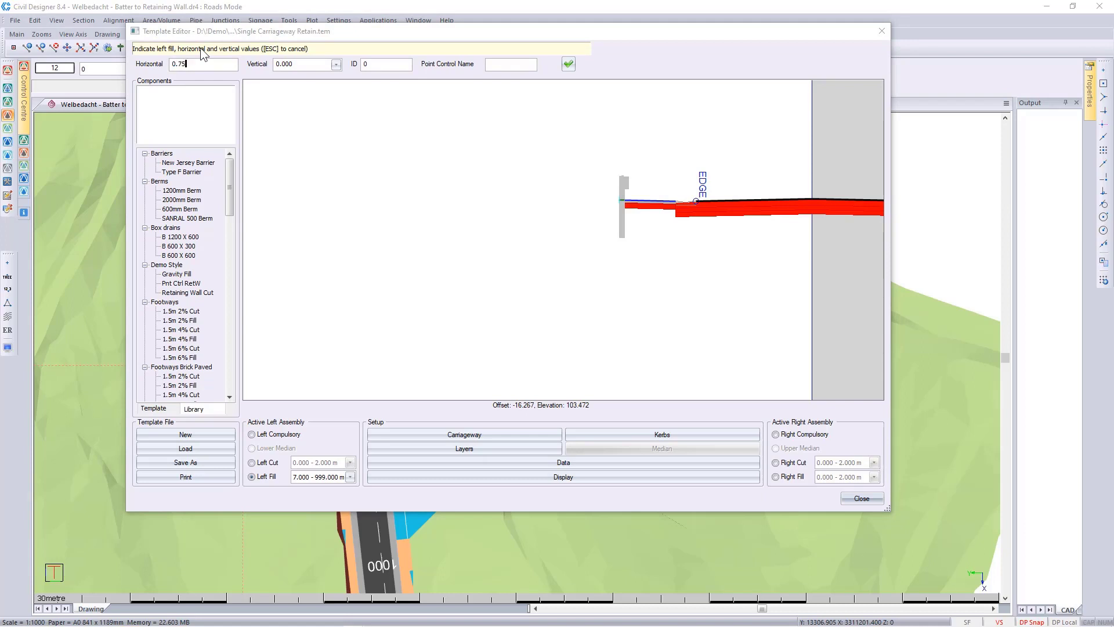
key(Tab)
click(335, 65)
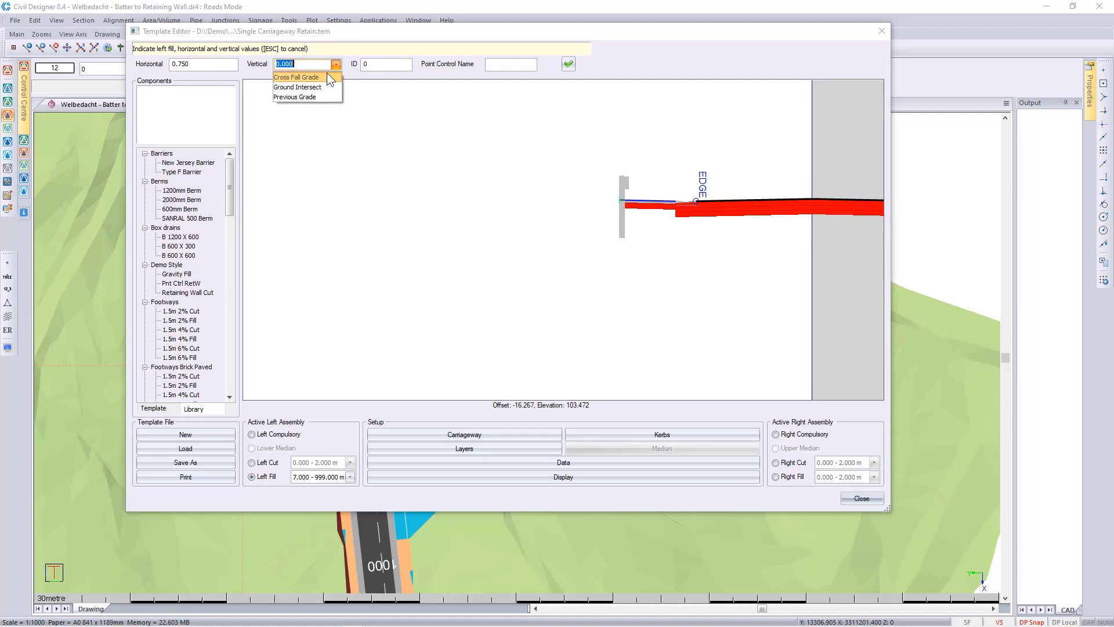
click(328, 76)
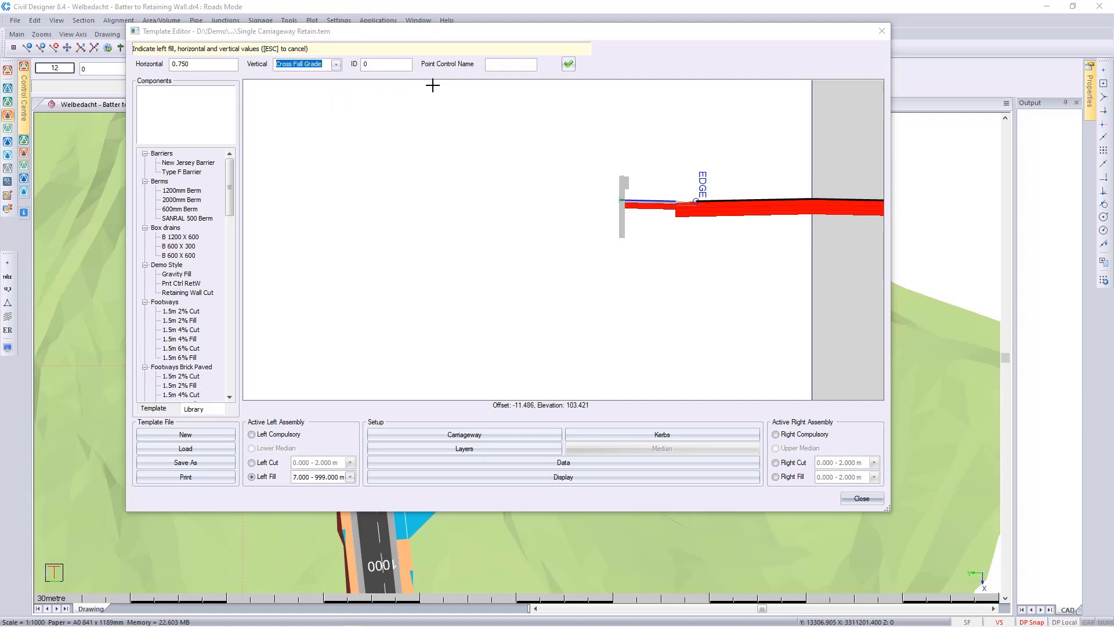
click(569, 65)
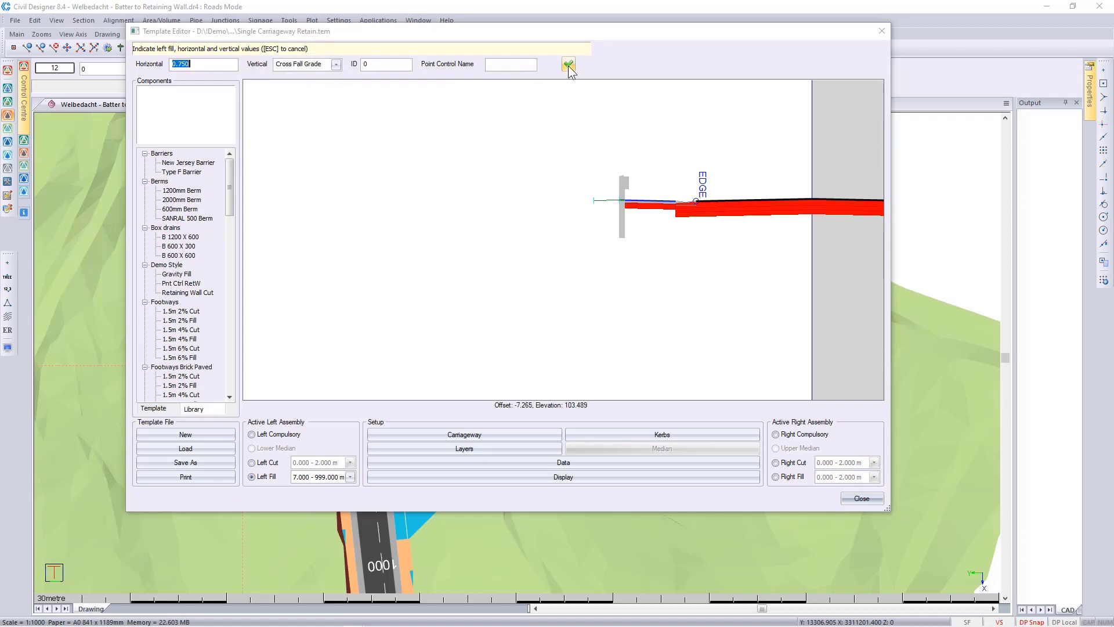
- Add a sloping fill edge with horizontal 1.5 and vertical -1, giving it the point control name RET_TOP
text(1.5)
drag(323, 64, 269, 58)
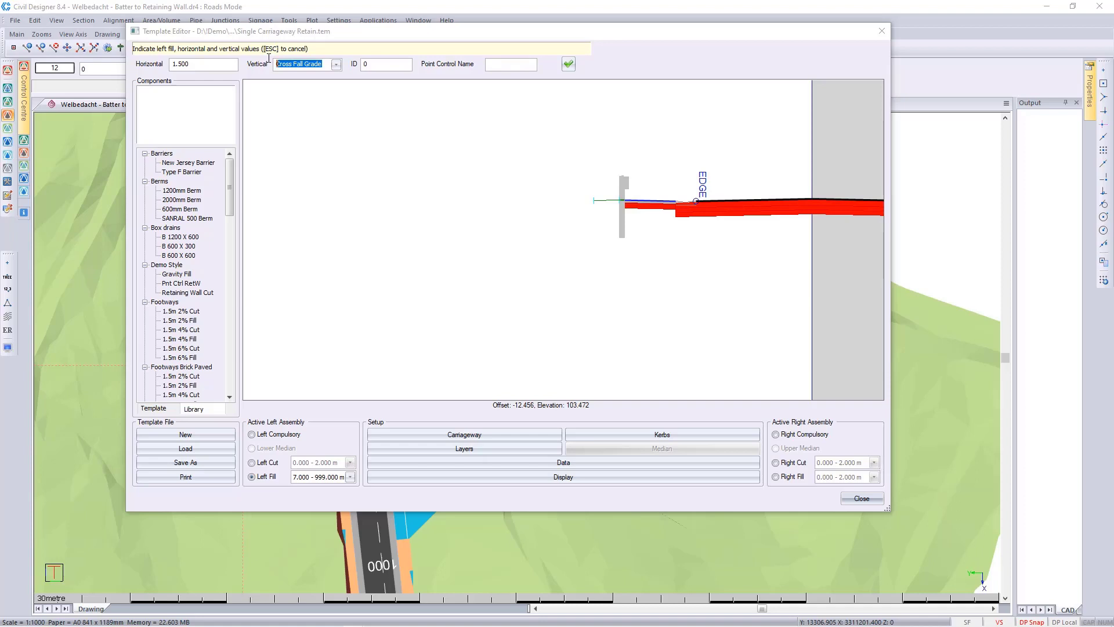
text(-1)
click(491, 65)
text(RET_TOP)
click(566, 68)
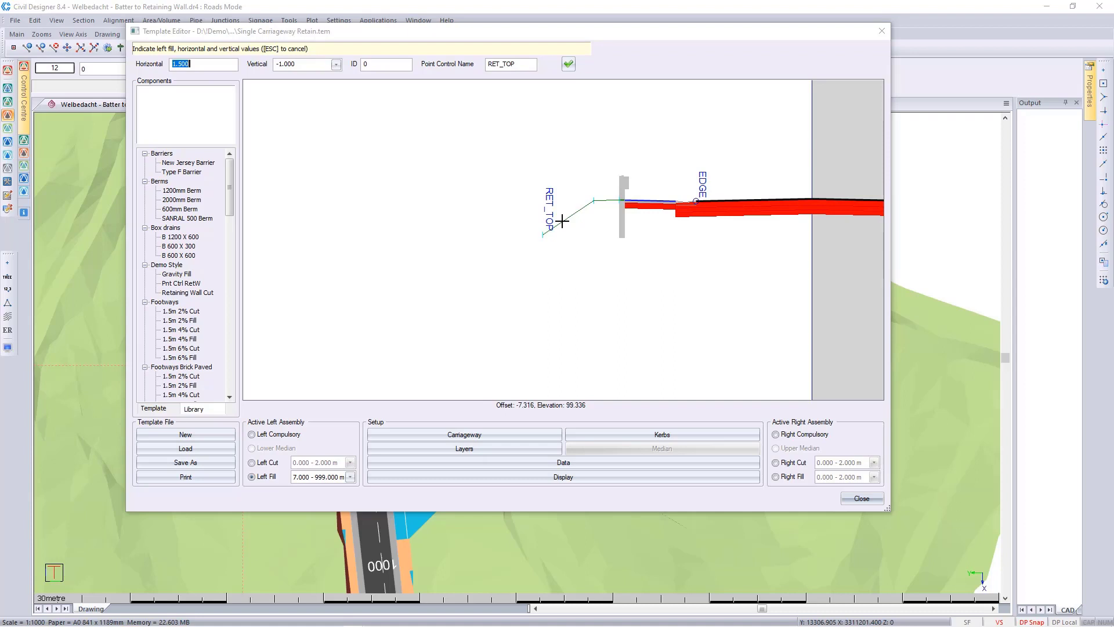
- Add a vertical edge with horizontal 0 and vertical -2, giving it the point control name RET_BOT, and finish adding edges
text(0)
key(Tab)
text(-)
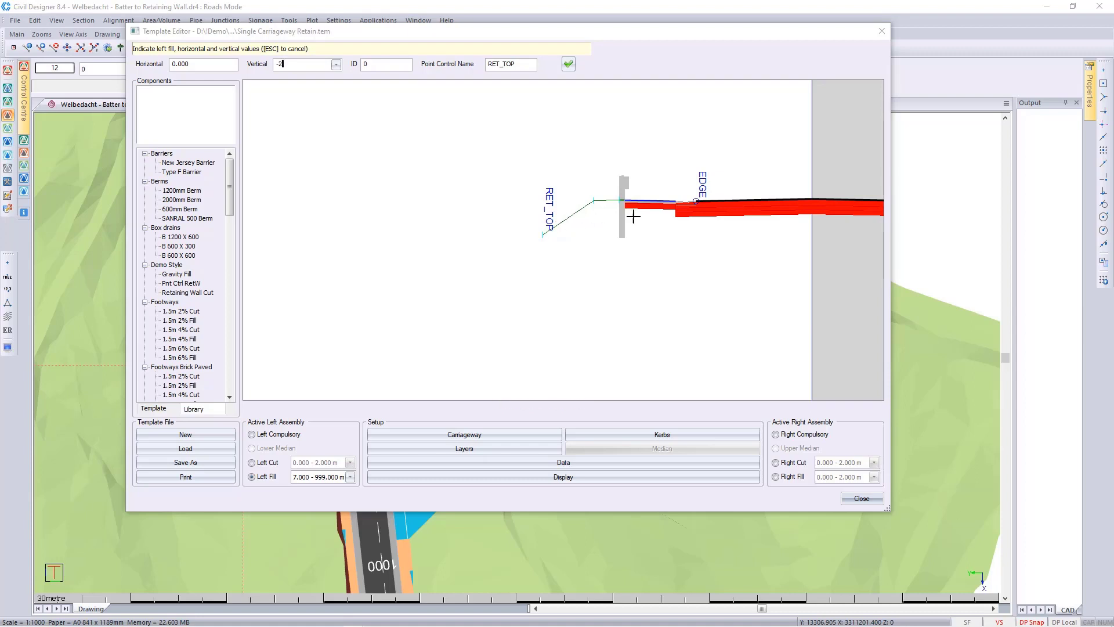
double_click(514, 64)
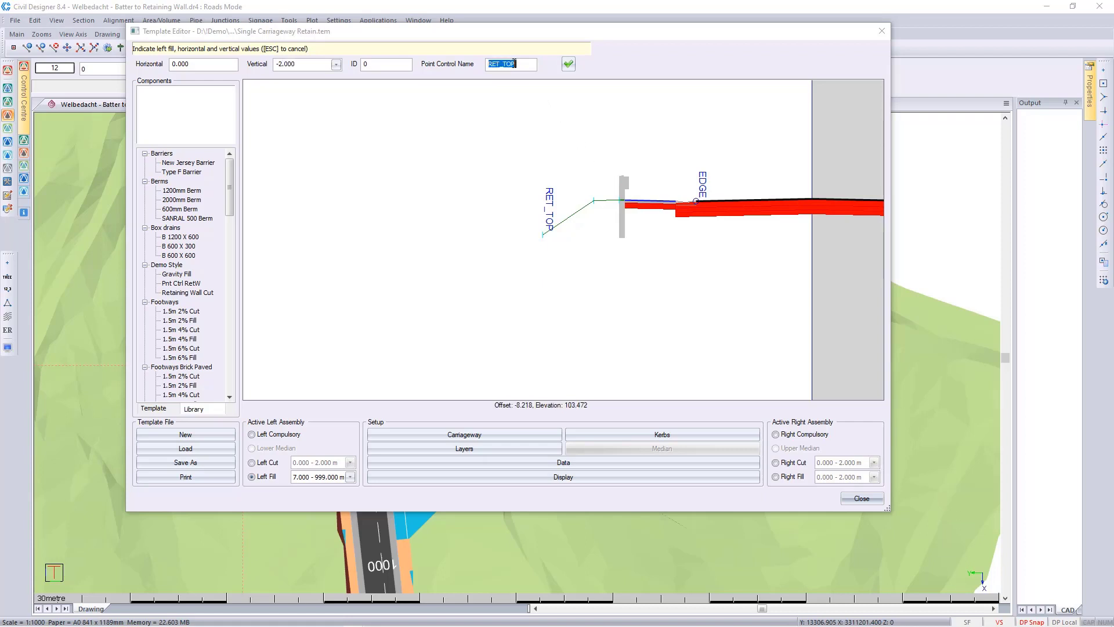
drag(514, 64, 503, 63)
text(BOT)
click(568, 63)
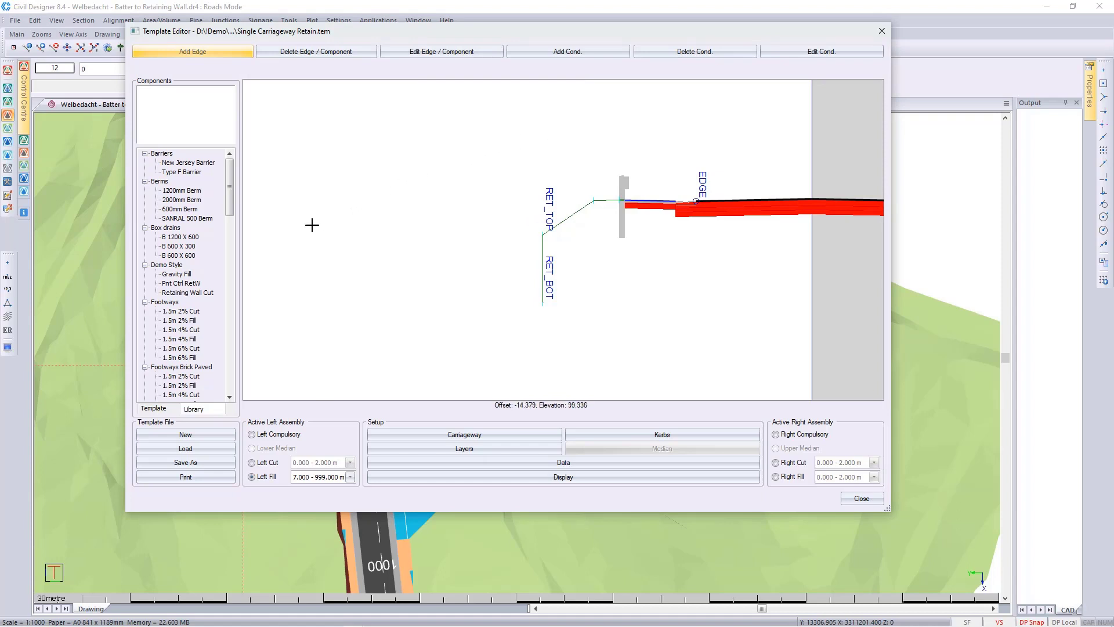
- Place the Pnt Ctrl RetW component from the Demo Style library group at the RET_TOP point
click(195, 285)
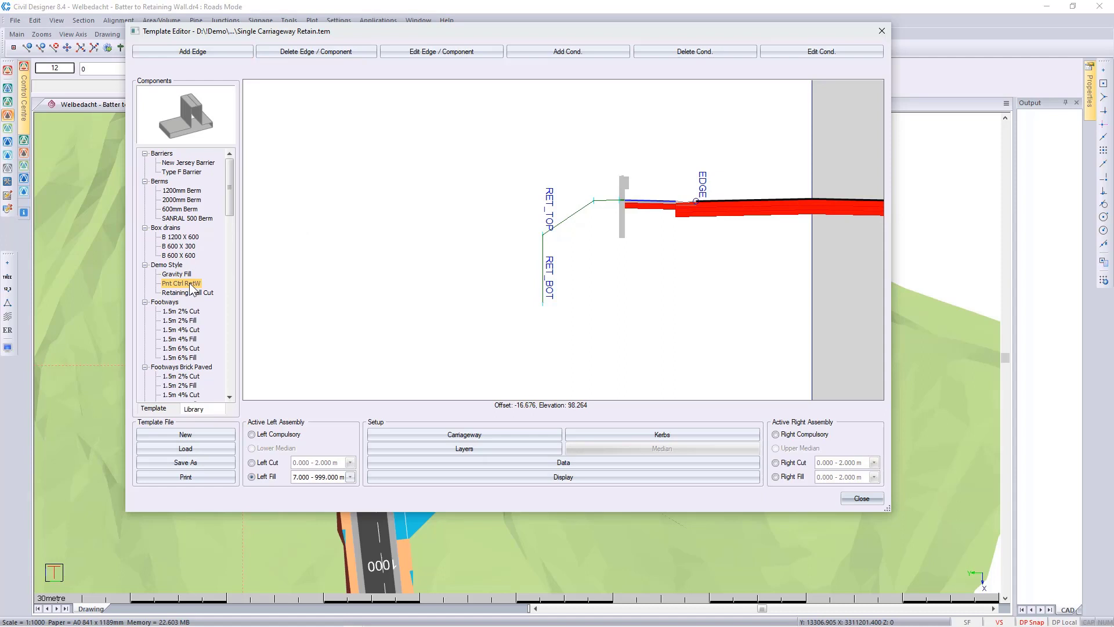
double_click(191, 284)
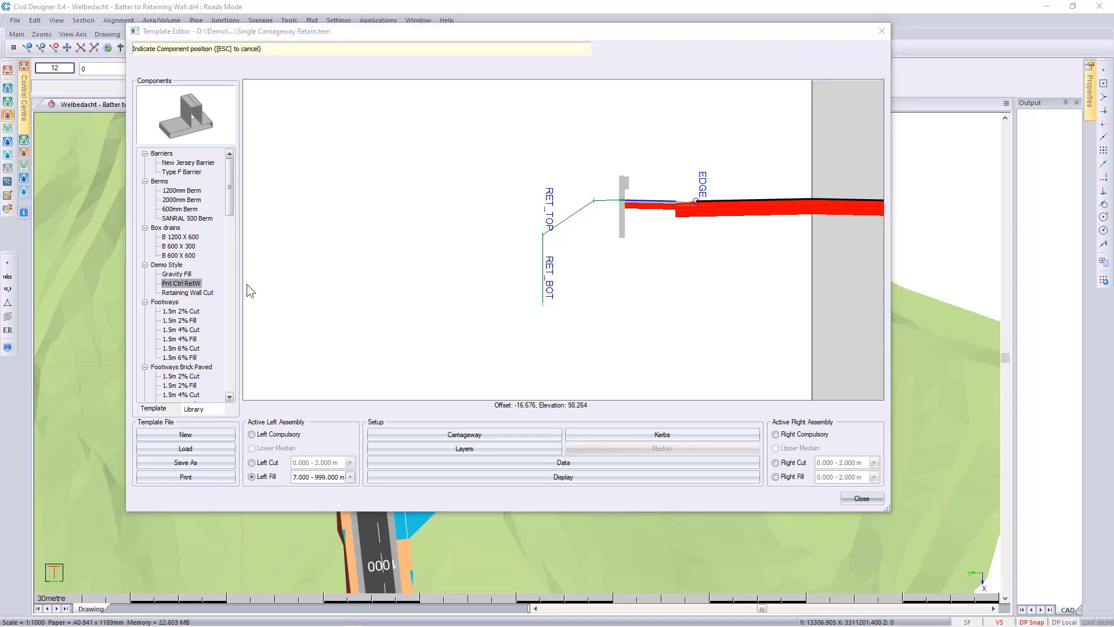
click(514, 244)
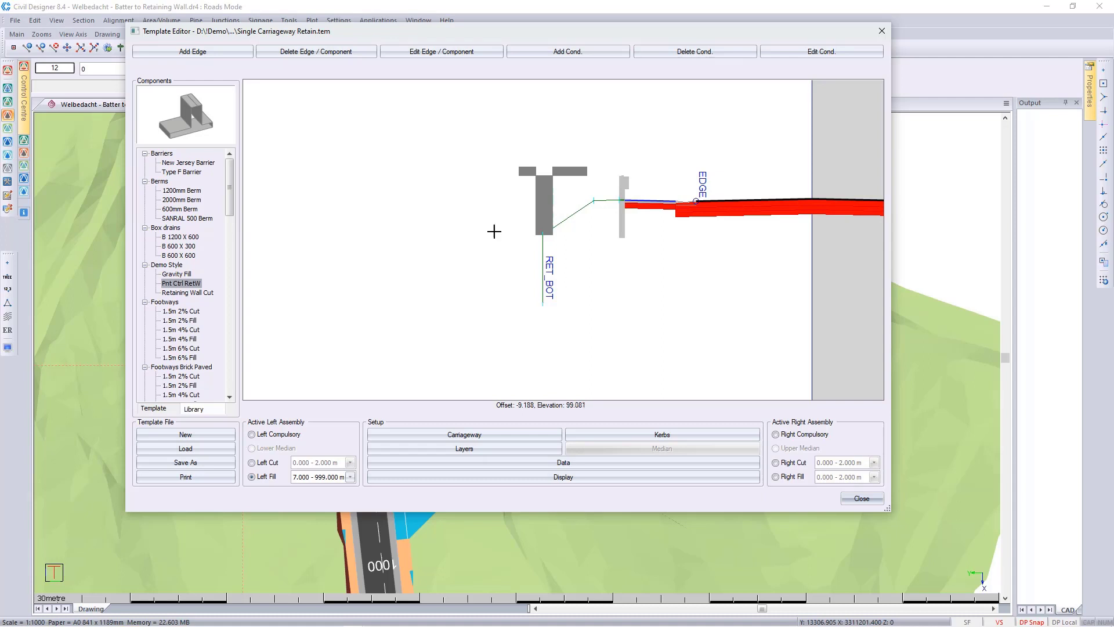
- Open the template's Pnt Ctrl RetW component for editing
click(160, 409)
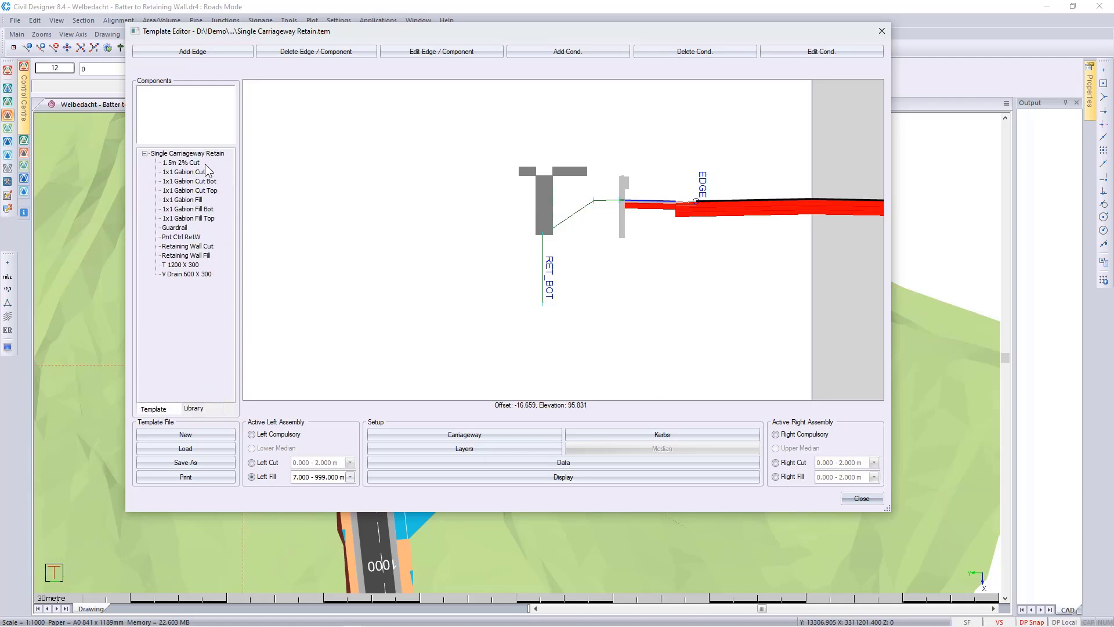
click(179, 237)
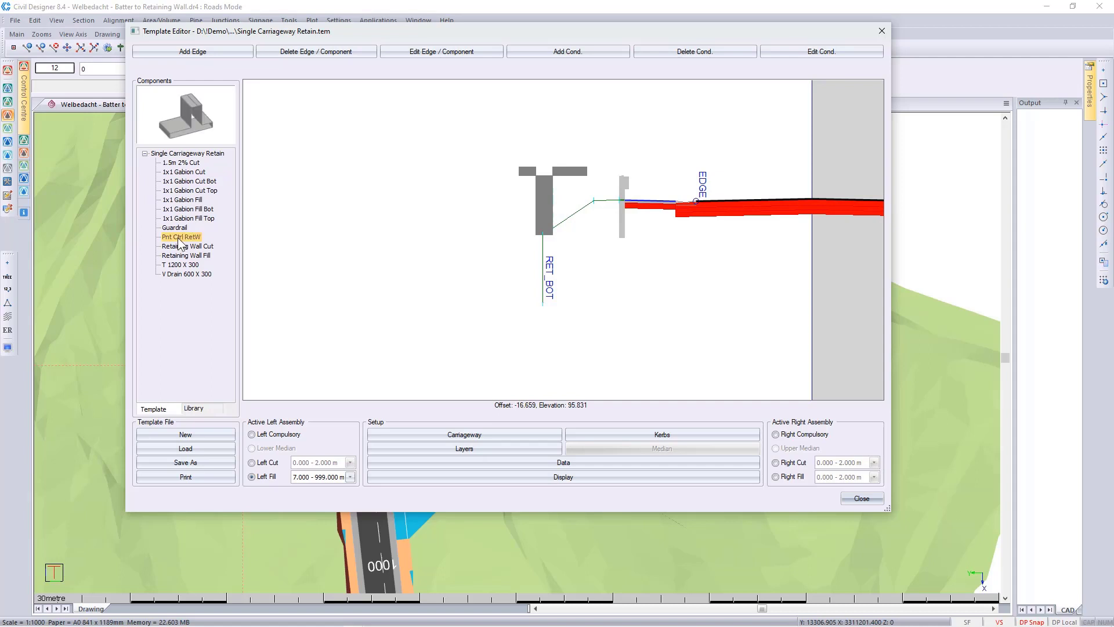
right_click(180, 243)
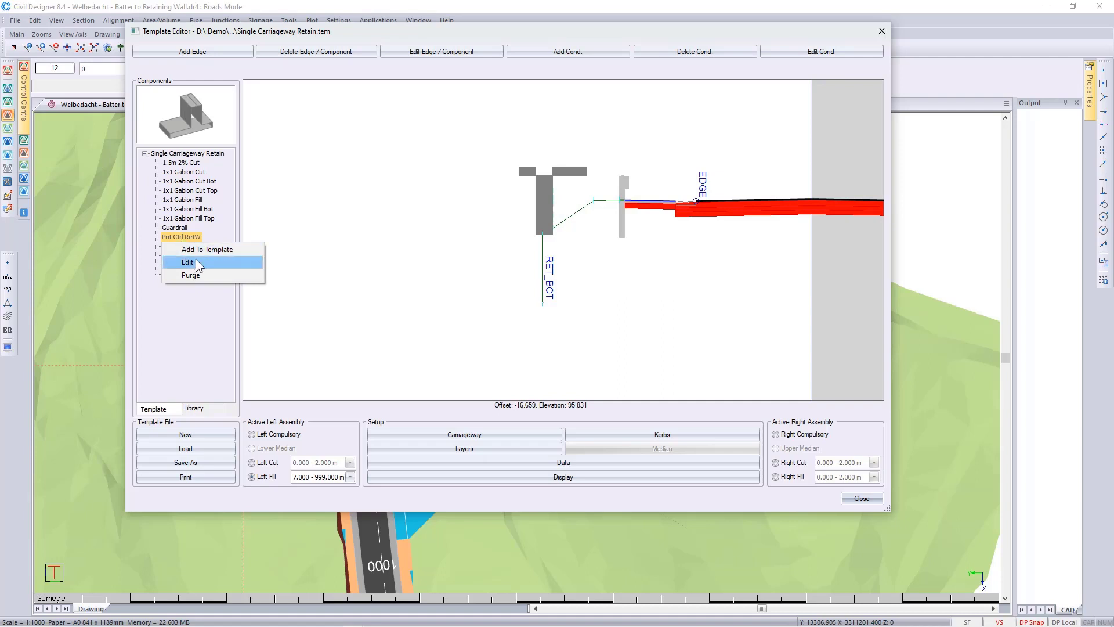
click(196, 263)
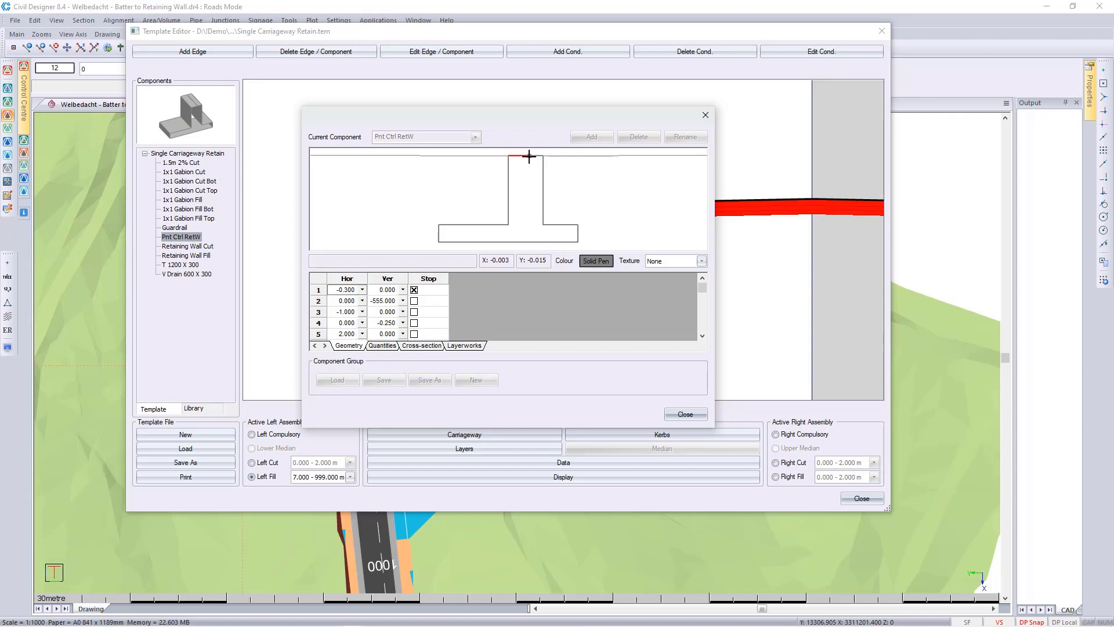
- Set the vertical value of row 2 in the Pnt Ctrl RetW geometry to 555
click(351, 301)
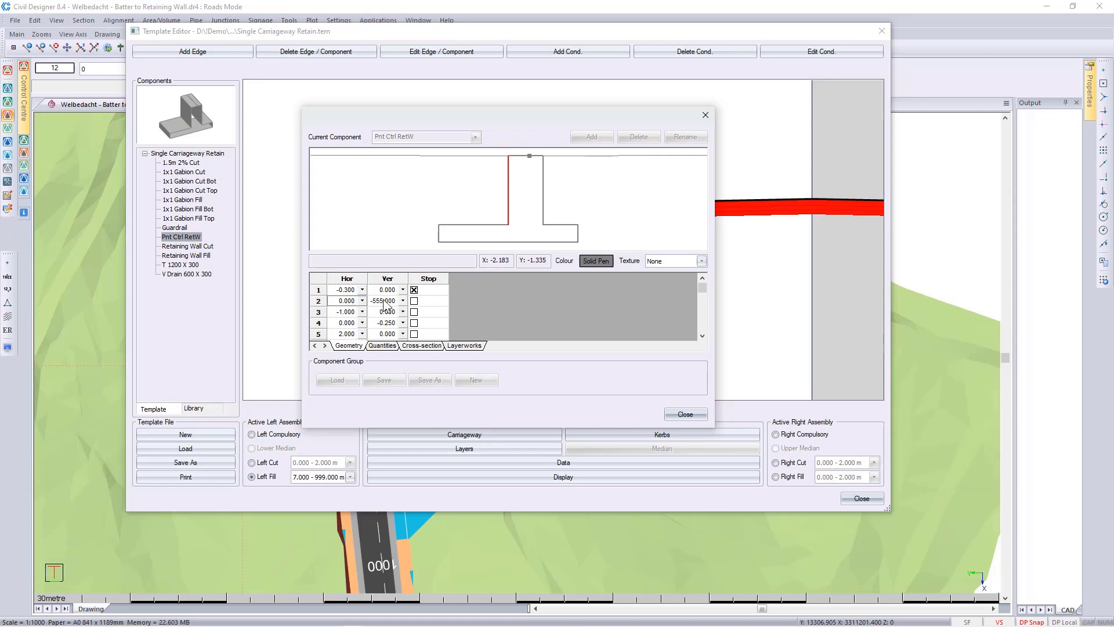
drag(417, 113, 231, 116)
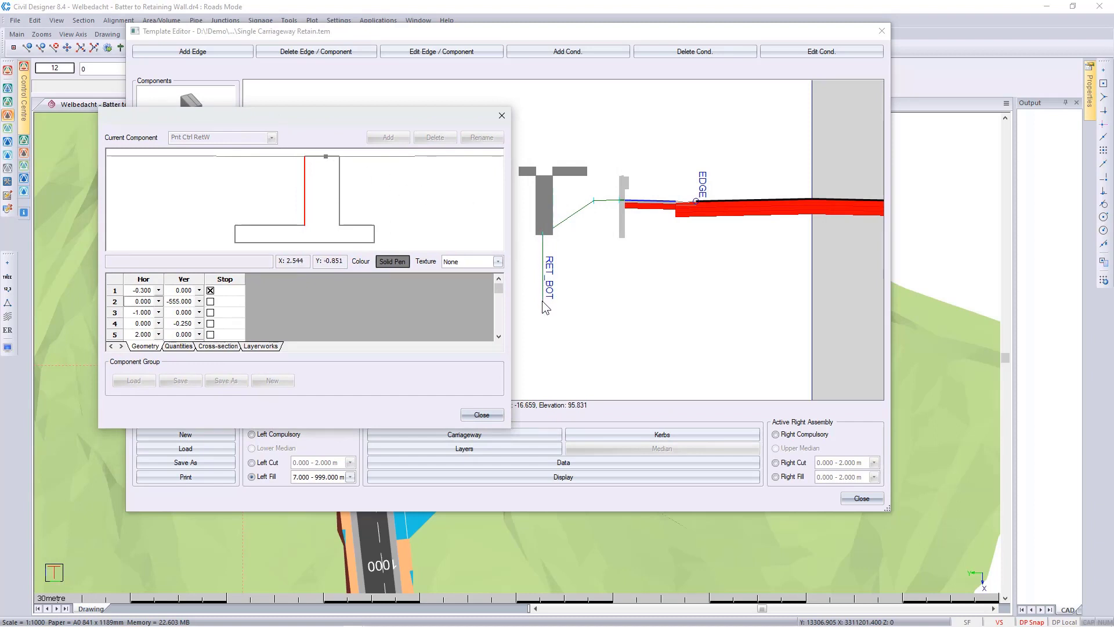
click(180, 302)
click(180, 301)
click(169, 301)
key(BackSpace)
click(145, 314)
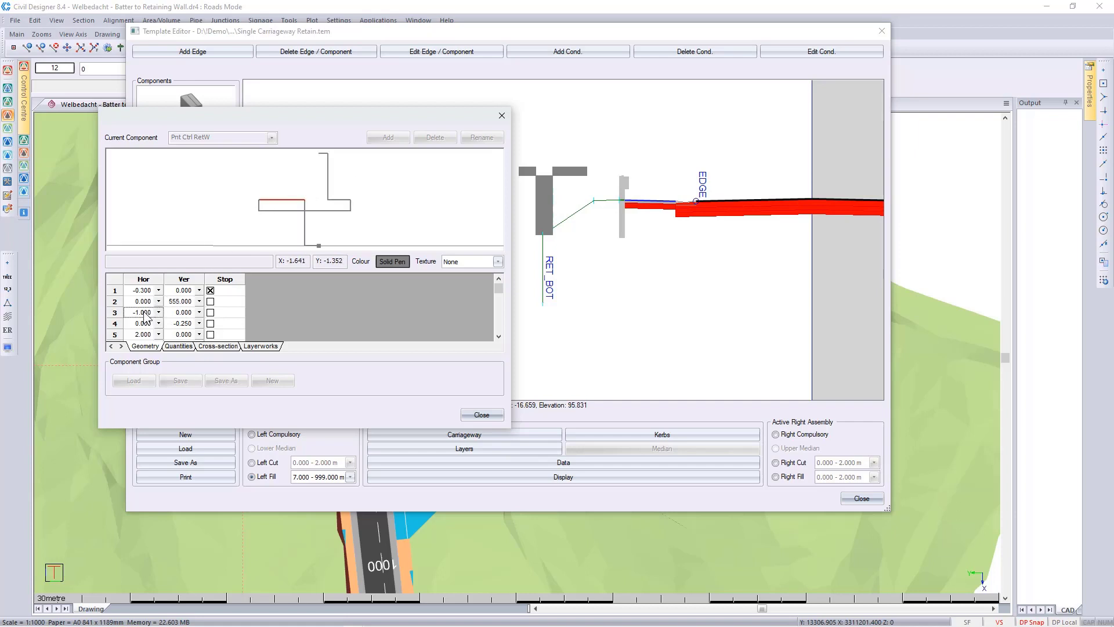
- Set the vertical value of geometry row 8 to -555 and switch the component preview to fill
scroll(145, 316, down, 1)
scroll(145, 316, down, 1)
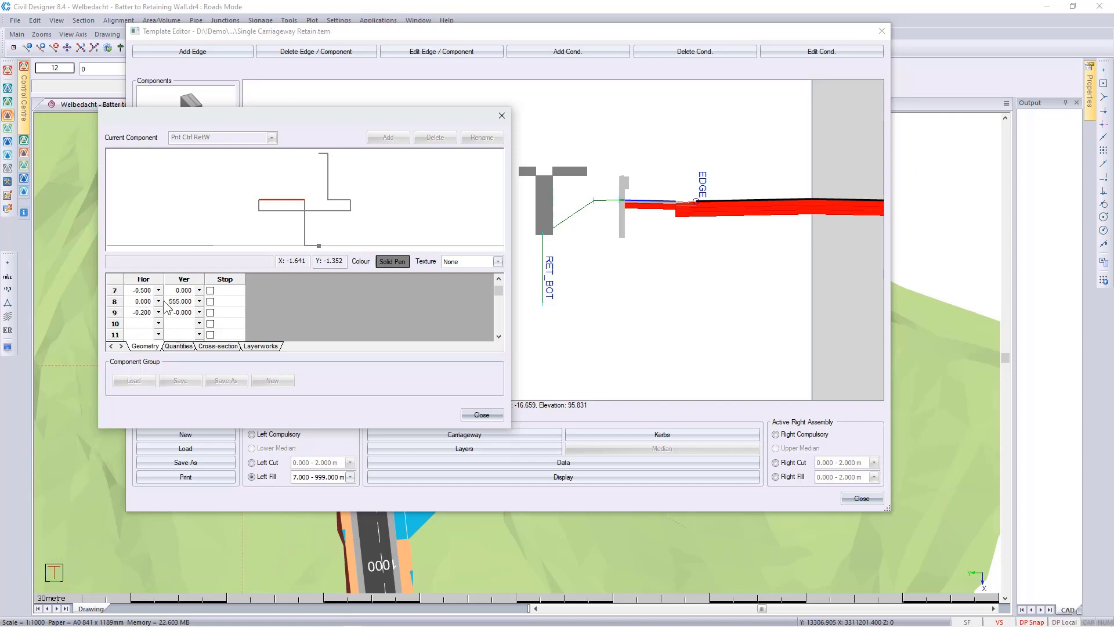
click(169, 302)
click(148, 292)
click(171, 302)
double_click(170, 303)
click(168, 300)
text(-)
click(147, 318)
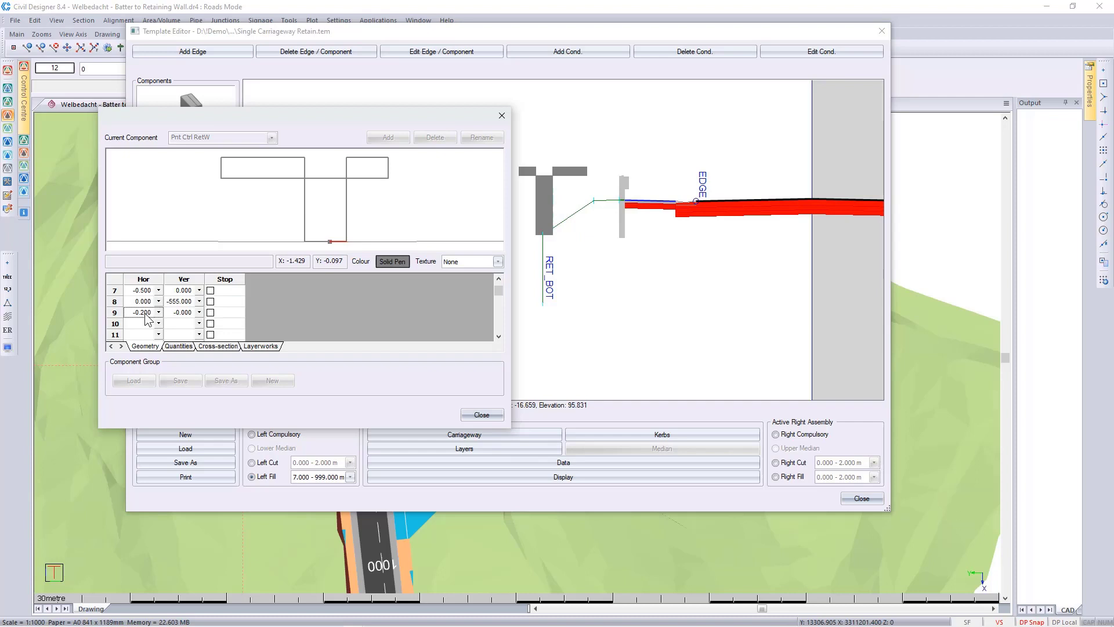
right_click(316, 301)
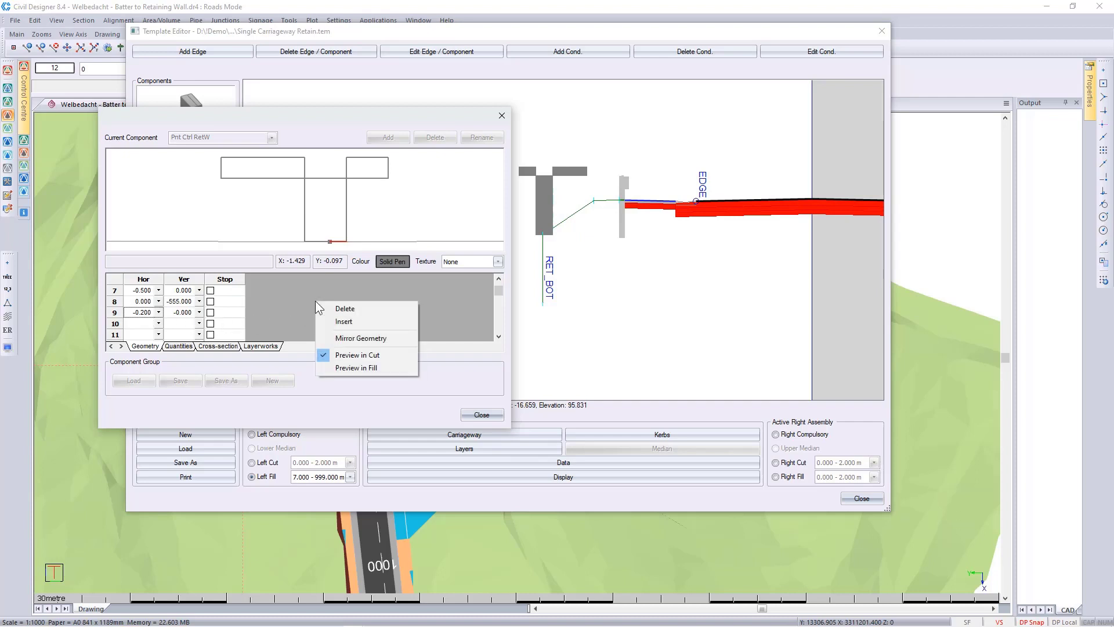
click(354, 367)
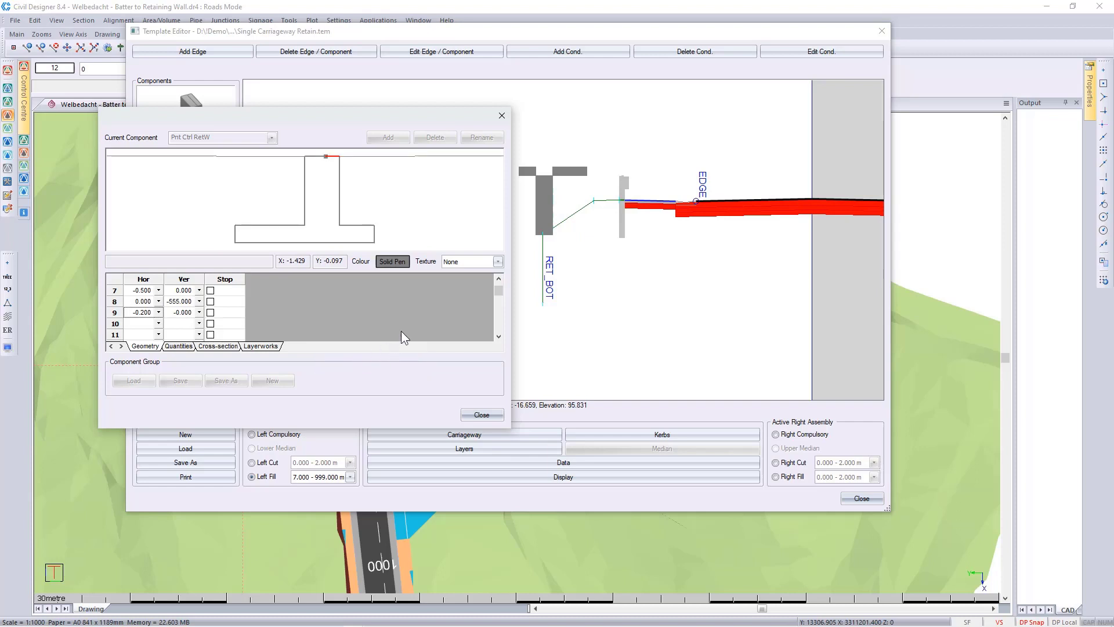
- Apply the Concrete 2 texture to the Pnt Ctrl RetW component and save it on closing
click(498, 262)
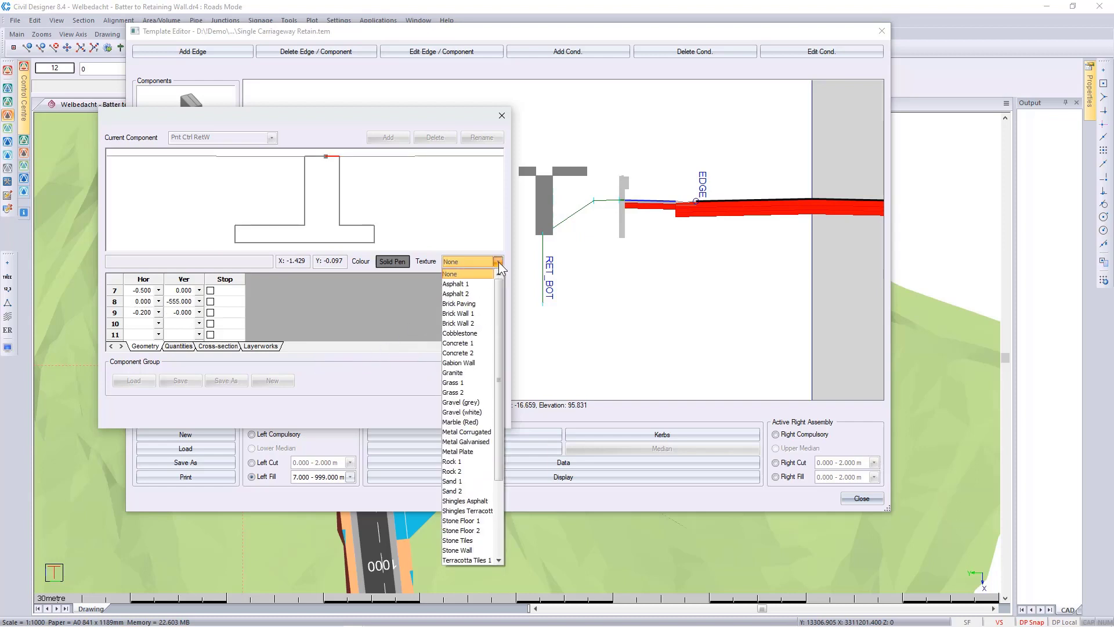
click(475, 353)
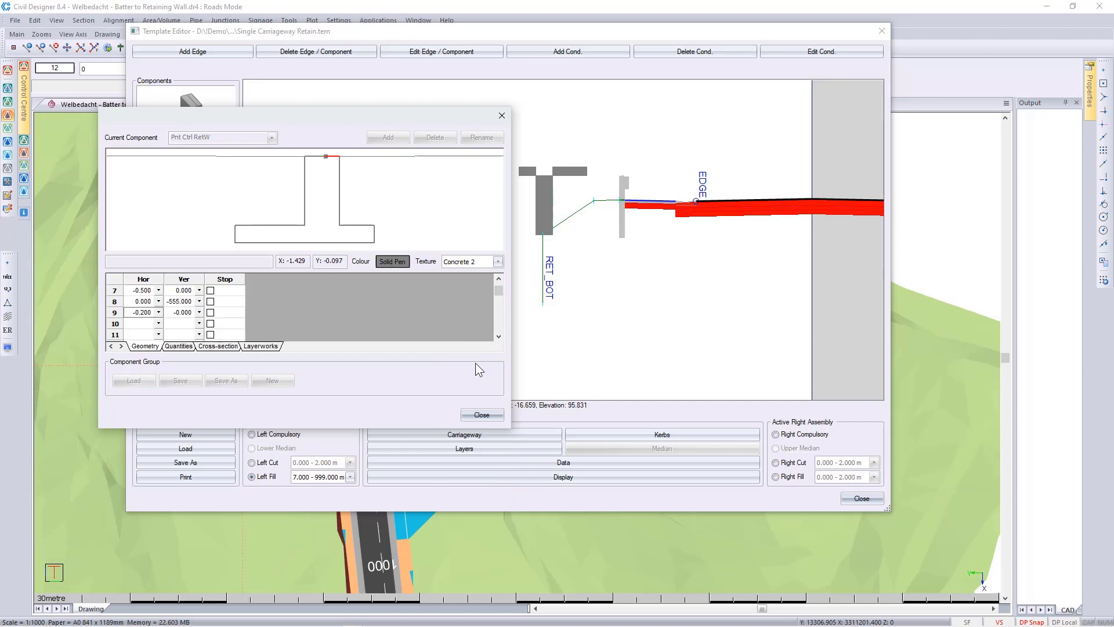
click(482, 414)
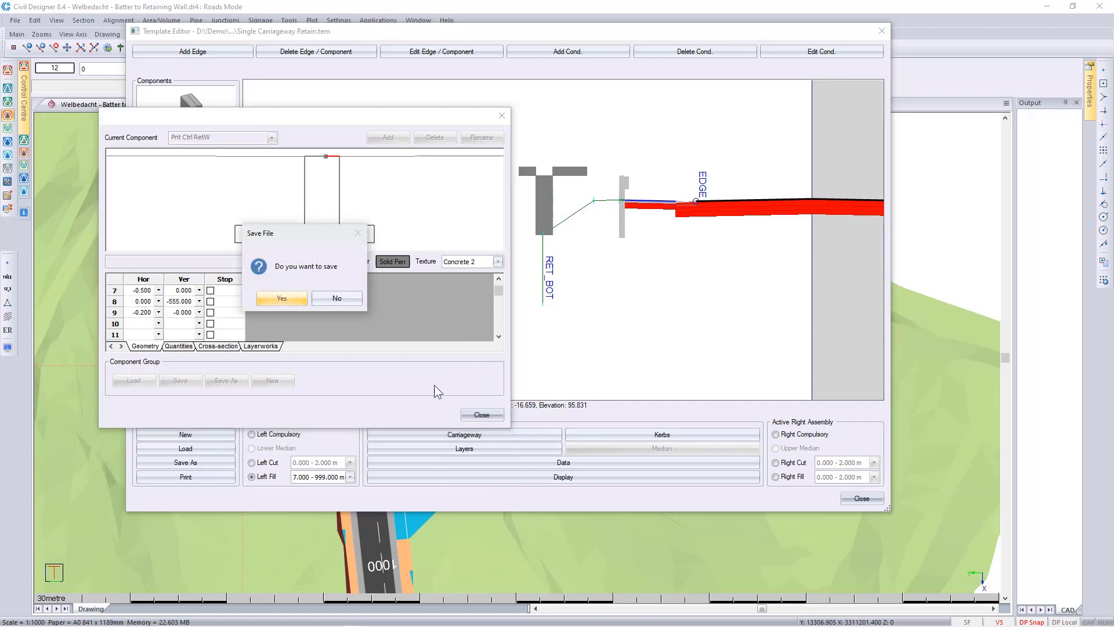
click(288, 297)
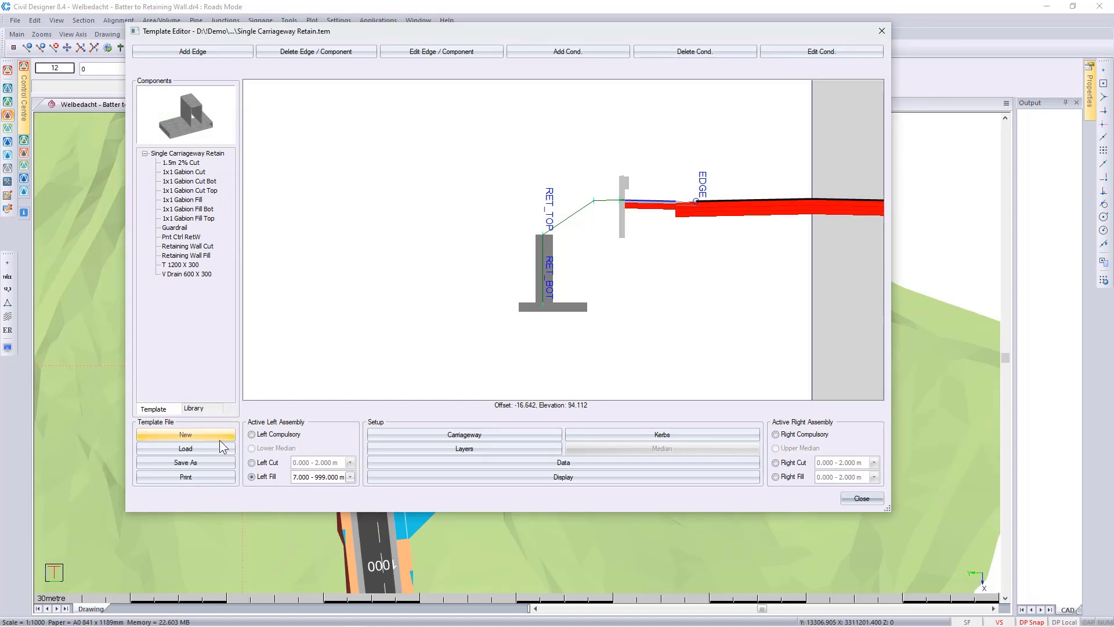
- Save the template as Single Carriageway Retain1.tem, overwriting the existing file, and close the template editor
click(204, 462)
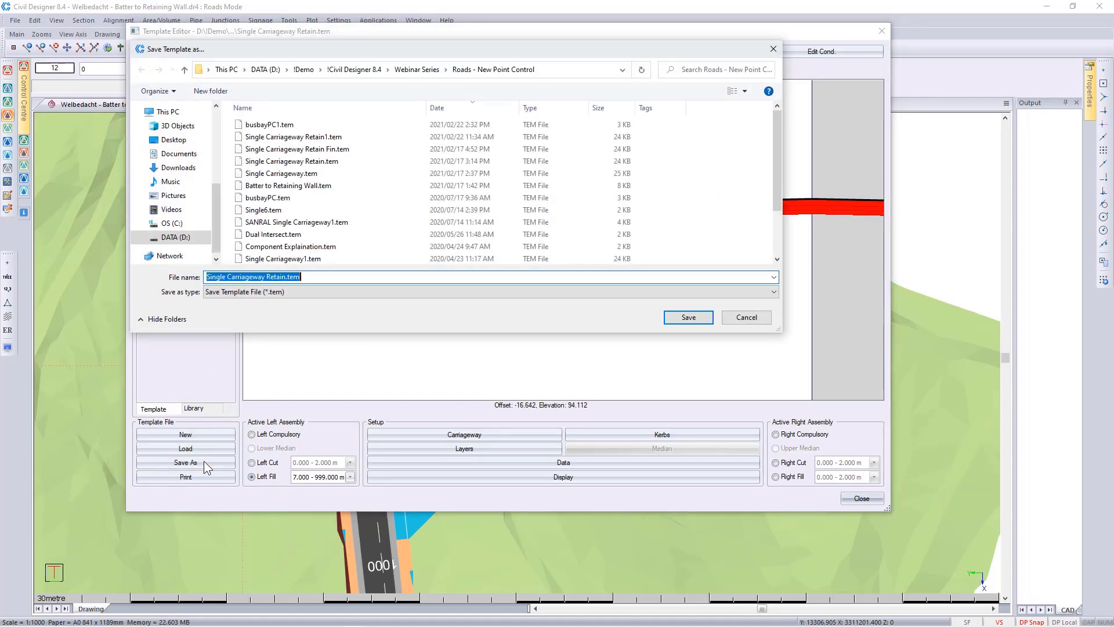
click(321, 140)
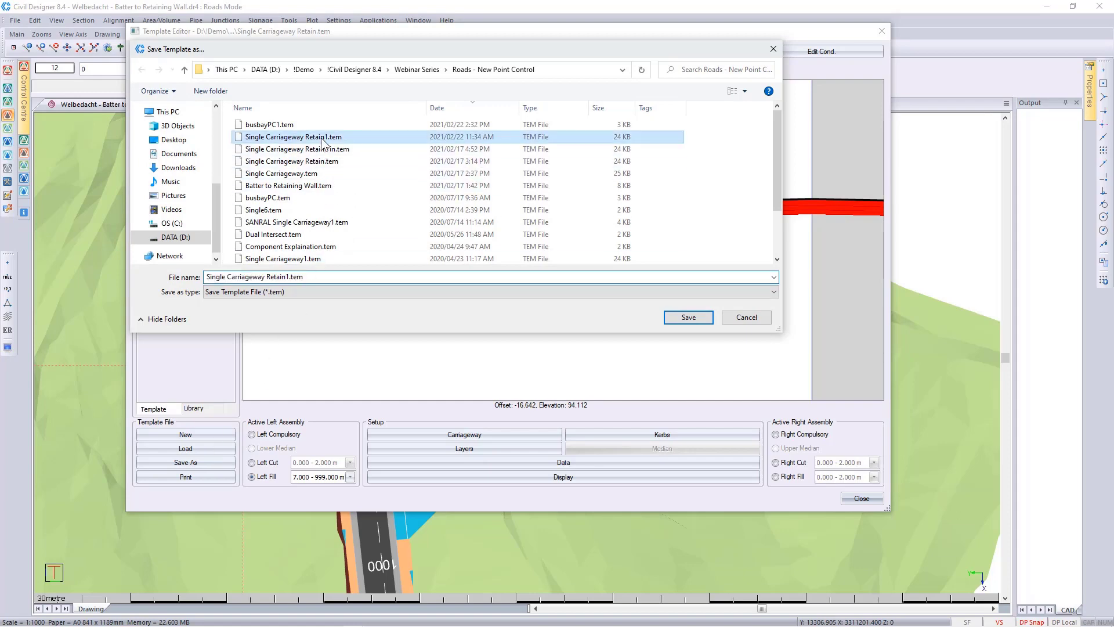
click(678, 320)
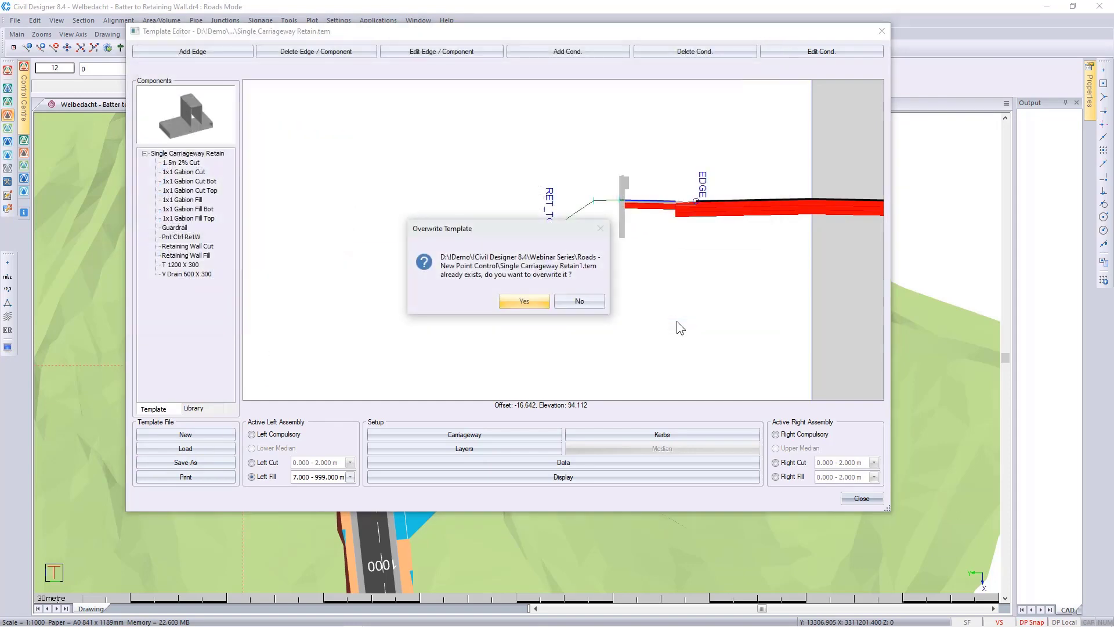
click(525, 301)
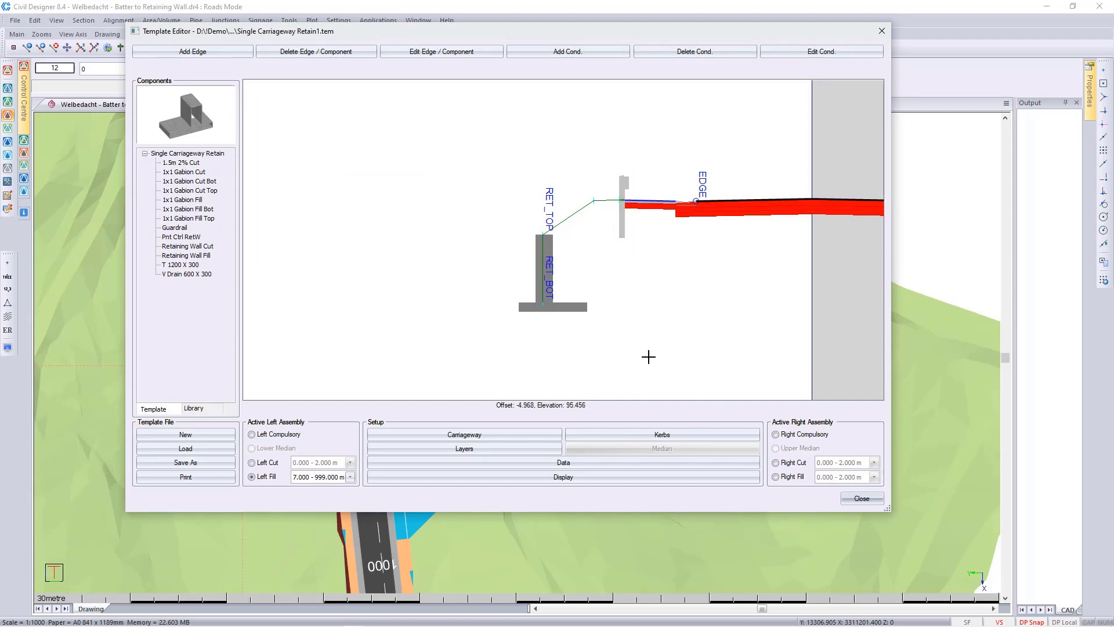
click(852, 497)
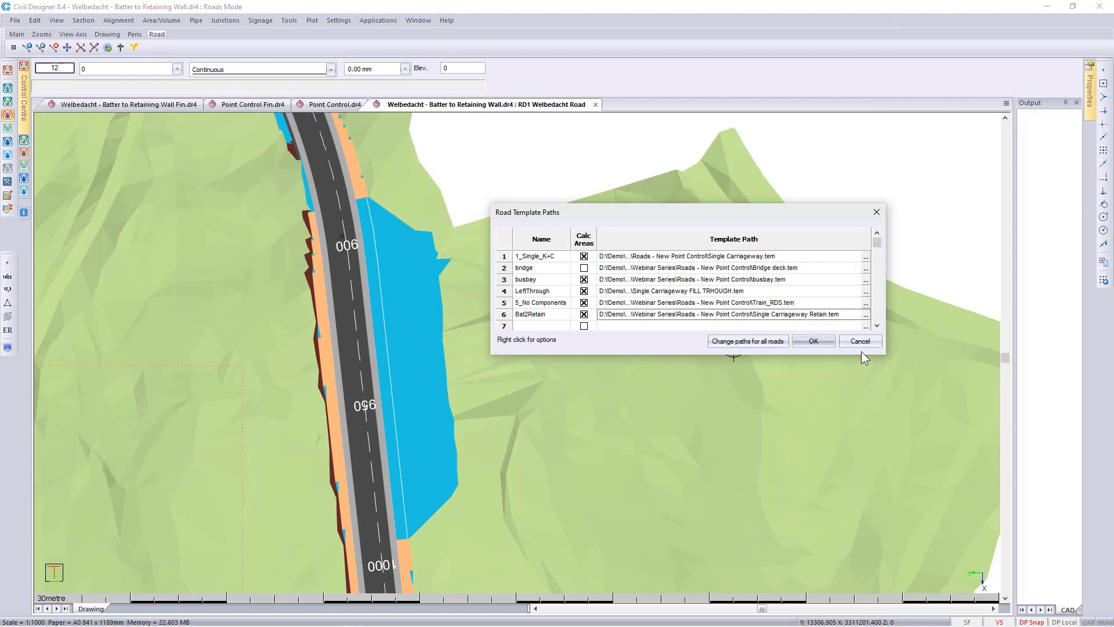
- Point the Bat2Retain template path to Single Carriageway Retain1.tem and accept the road template paths
click(865, 317)
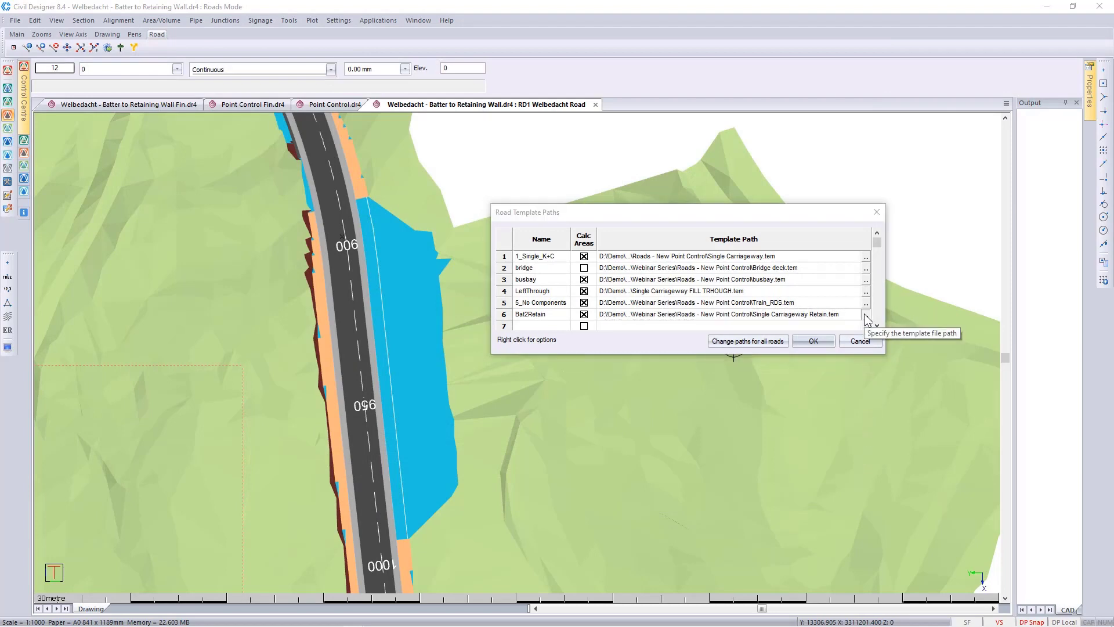
click(865, 318)
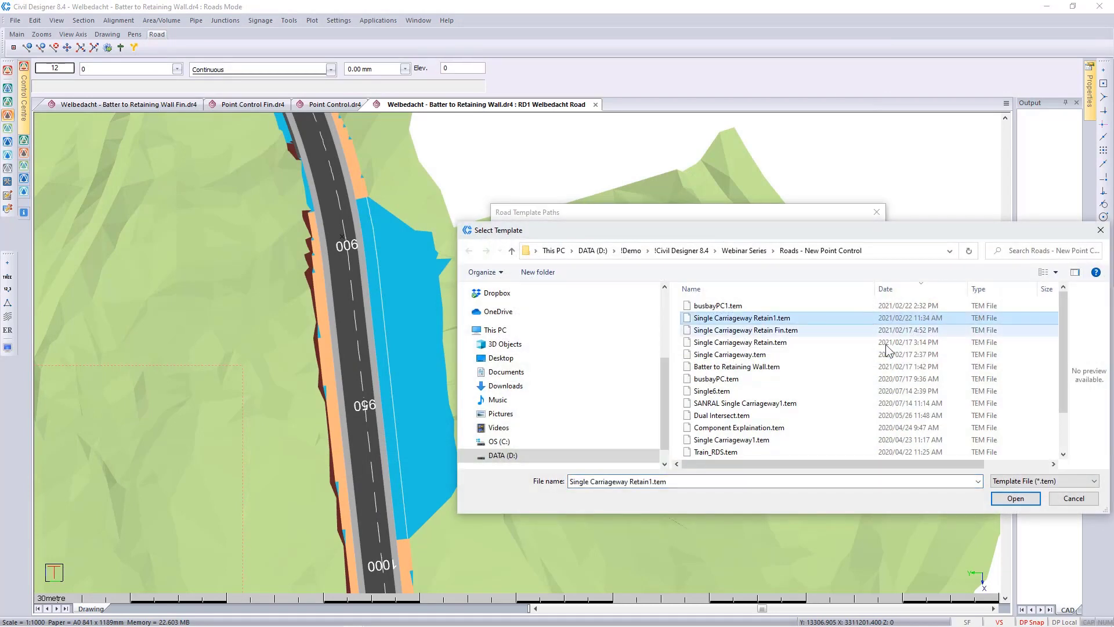
click(1010, 498)
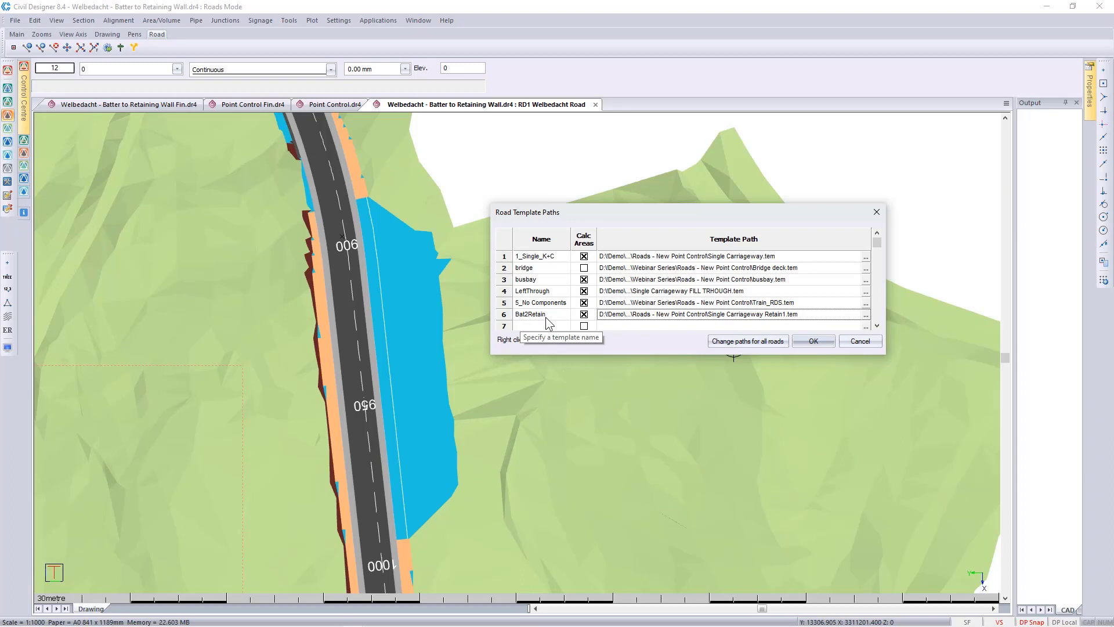
click(811, 340)
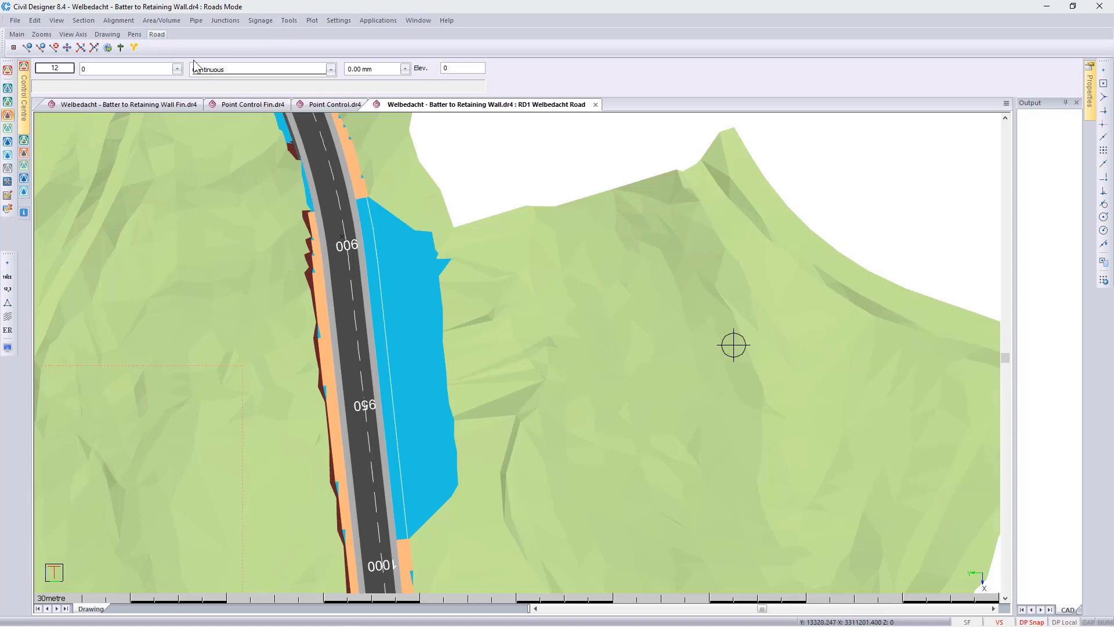
- Open the road's point controls and assign the Bat2Retain template to the RET_TOP control
click(119, 20)
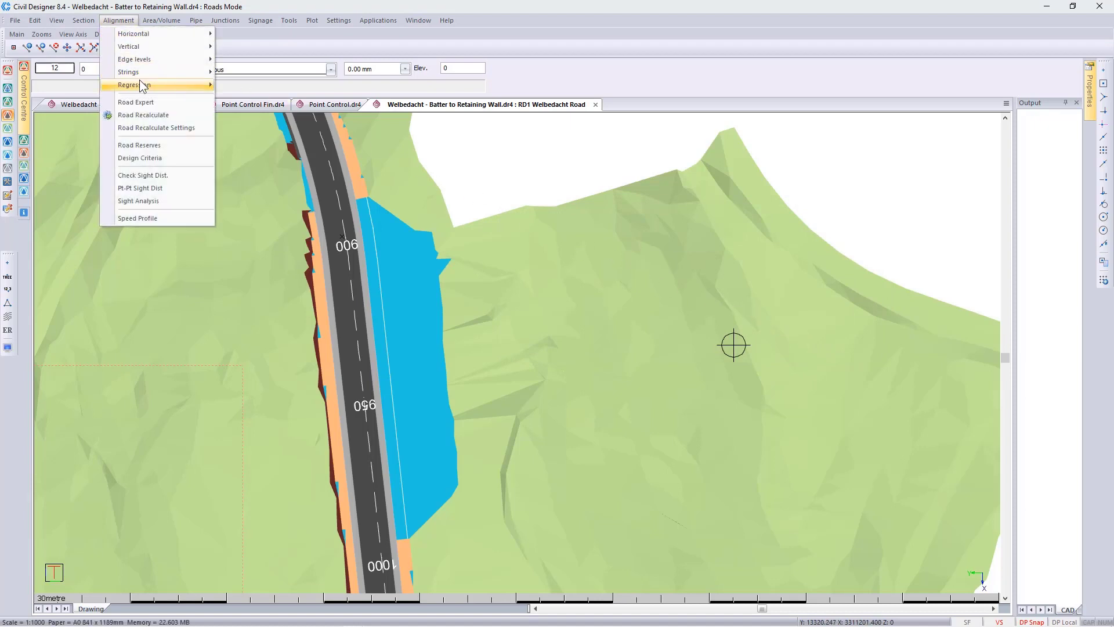
mouse_move(142, 85)
click(262, 124)
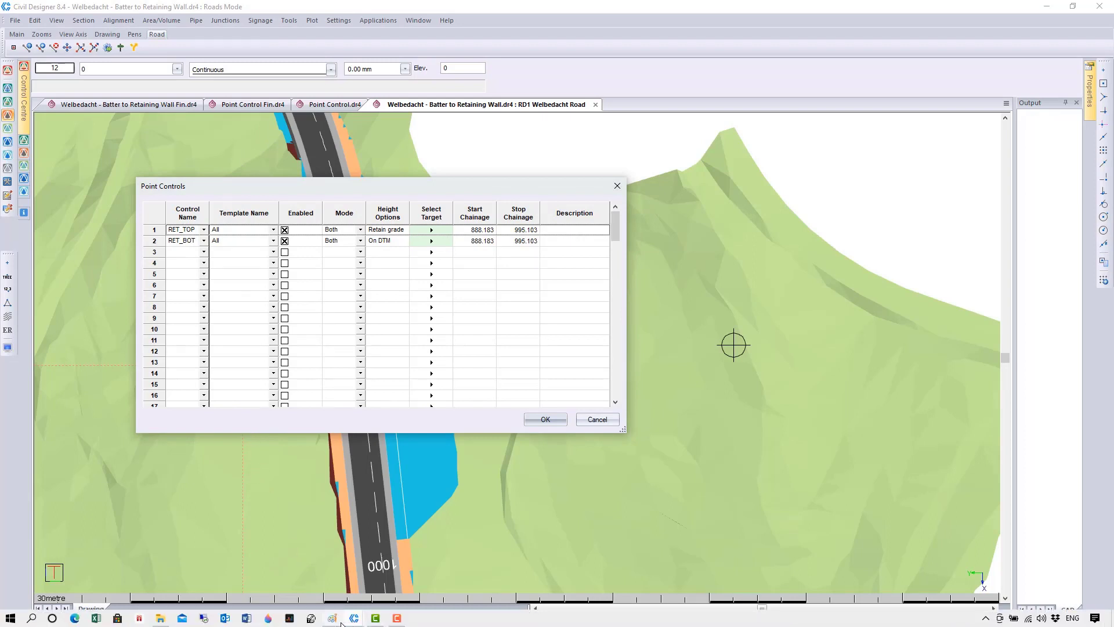
click(332, 618)
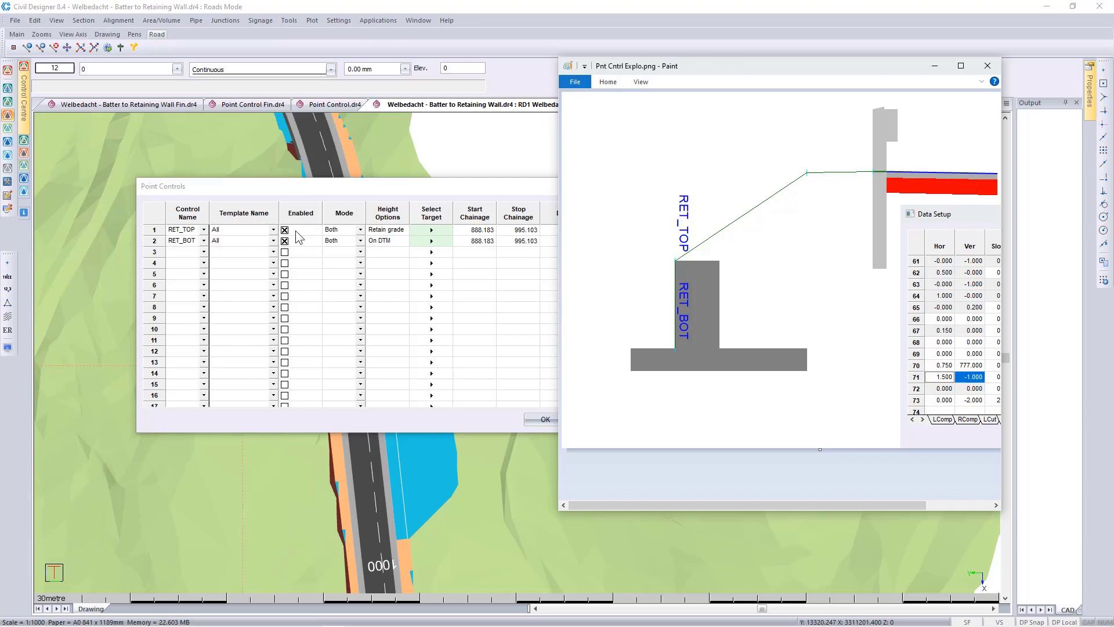
click(272, 229)
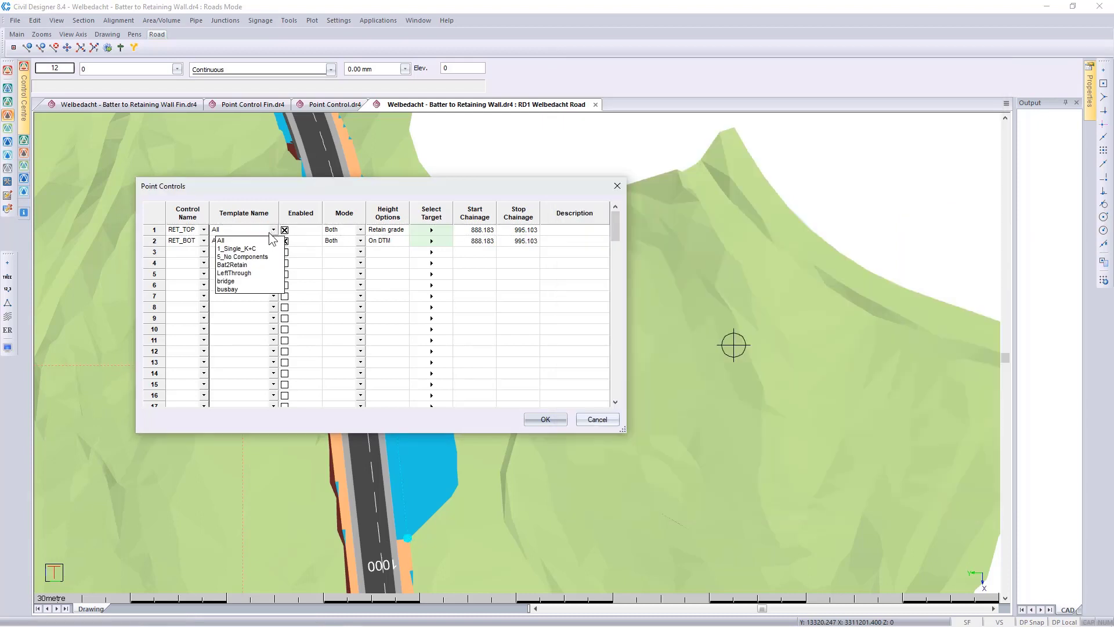
click(232, 264)
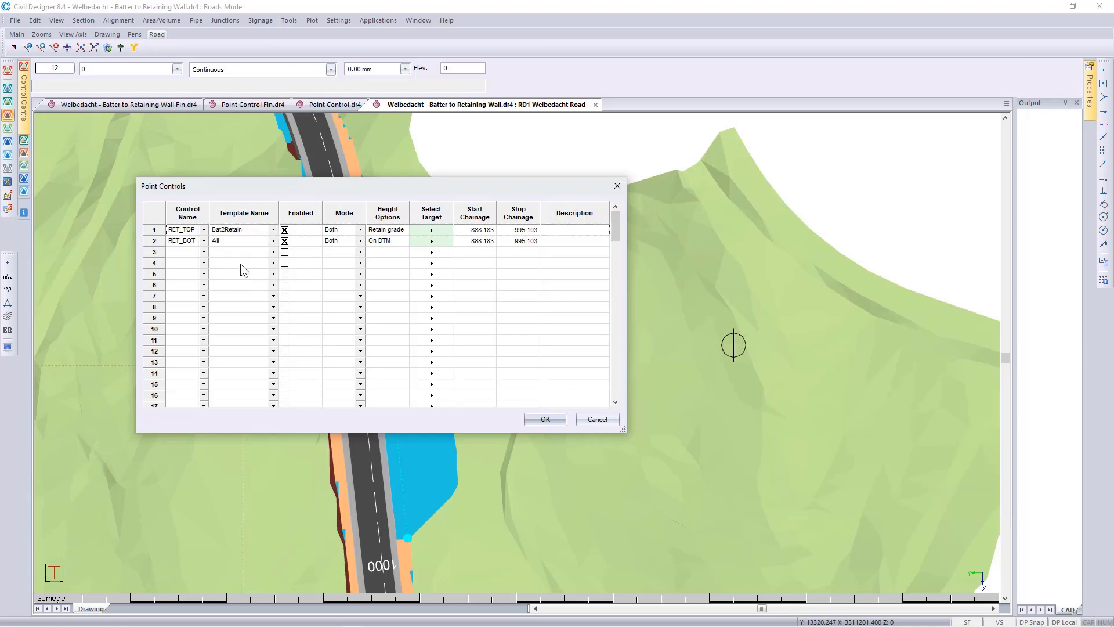
- Have the RET_TOP point control enabled with its mode set to Both
click(284, 230)
click(360, 230)
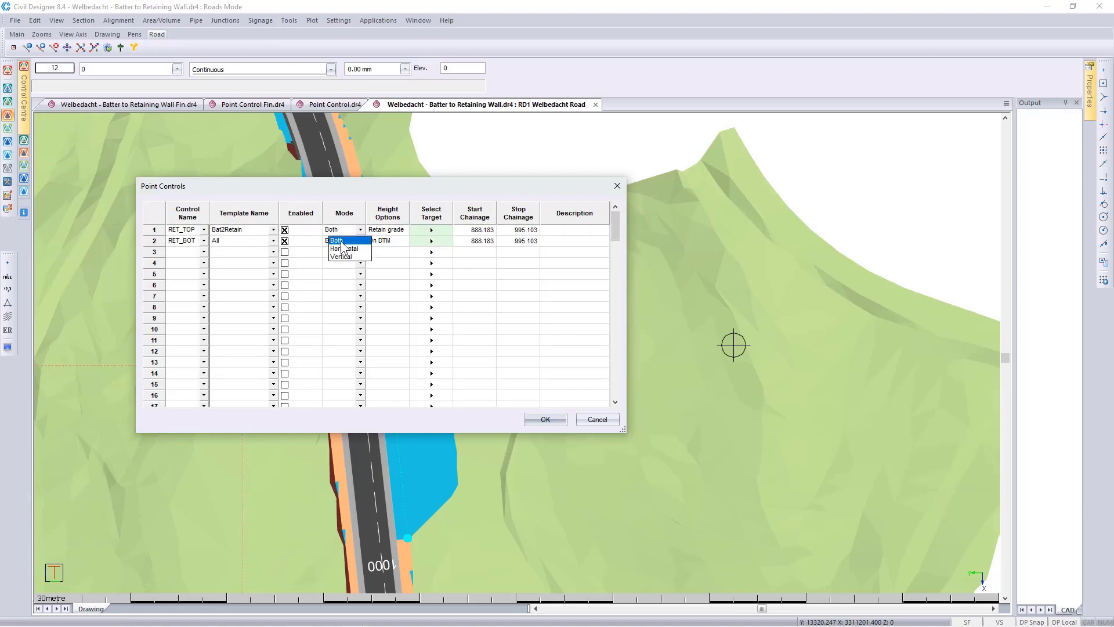
click(337, 240)
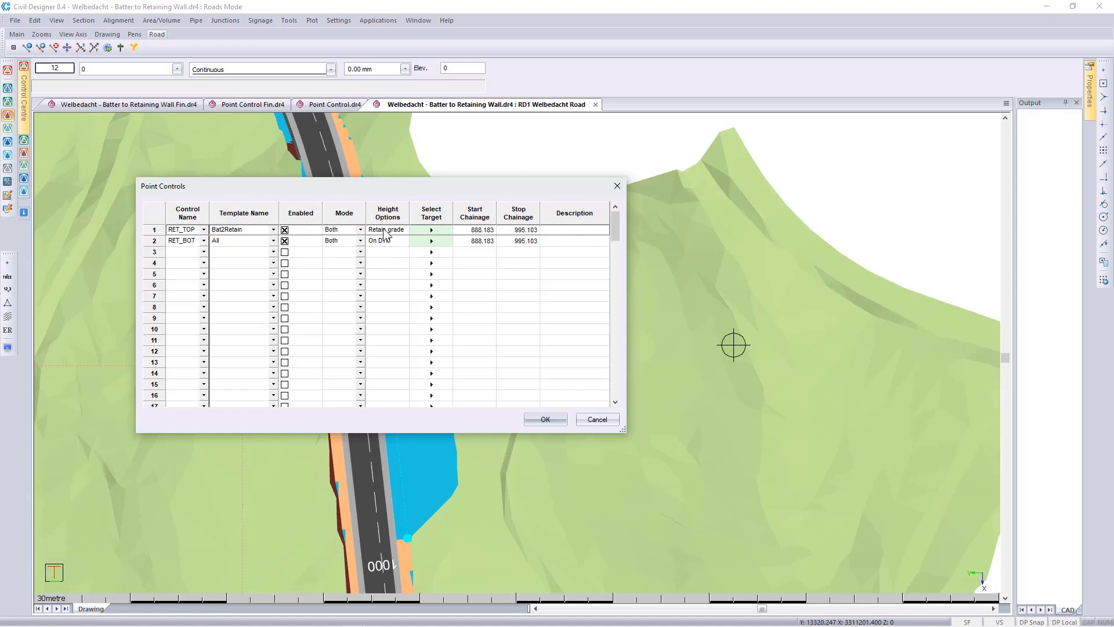
- Set RET_TOP's height option to Retain grade, consulting the Pnt Cntrl Explo.png sketch in Paint
click(383, 230)
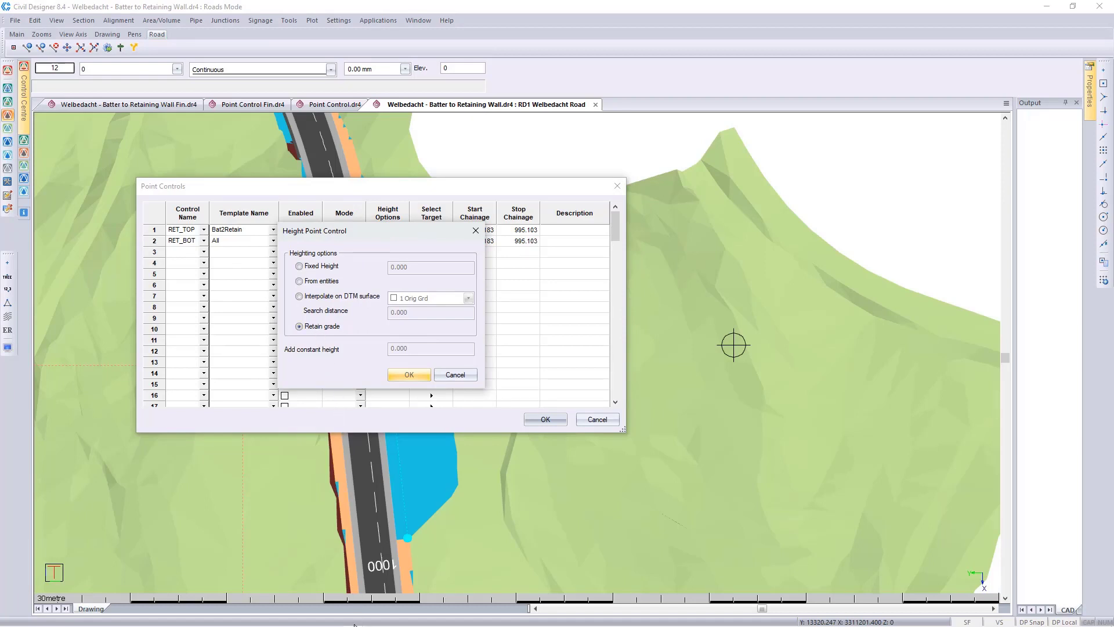
click(336, 621)
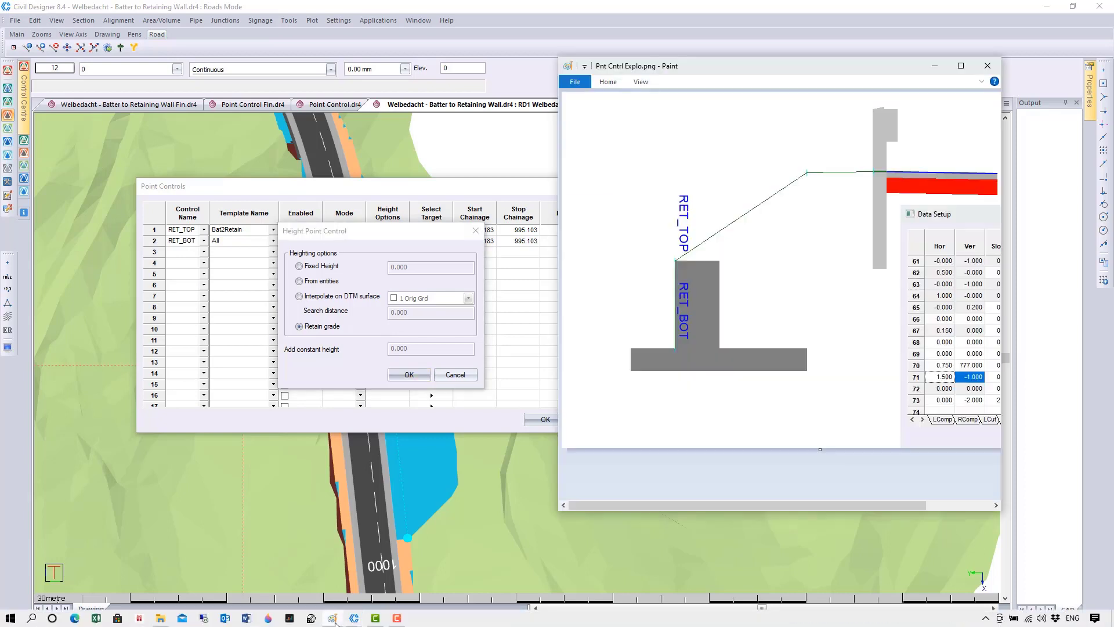
mouse_move(792, 67)
mouse_down()
mouse_move(743, 86)
mouse_move(374, 93)
mouse_move(88, 58)
mouse_move(71, 39)
mouse_move(93, 16)
mouse_up()
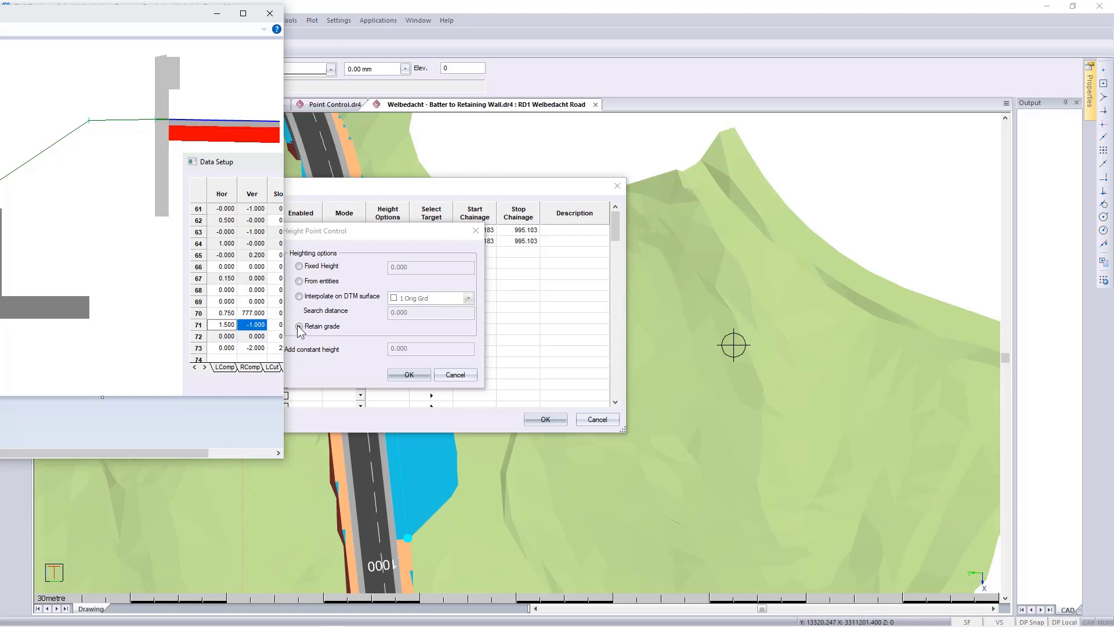
click(334, 344)
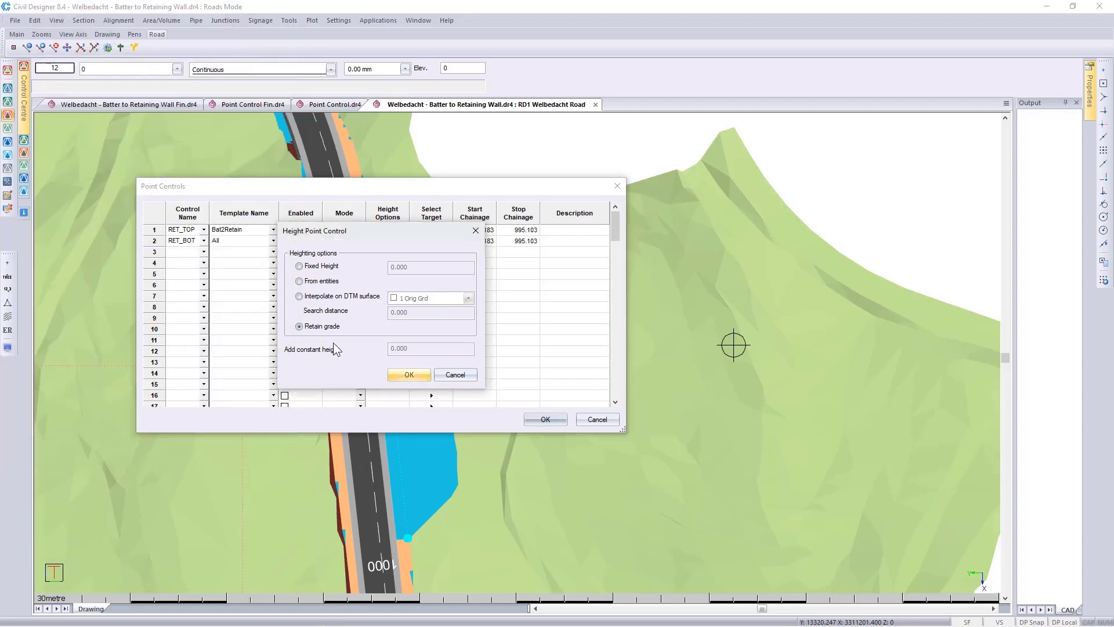
click(403, 373)
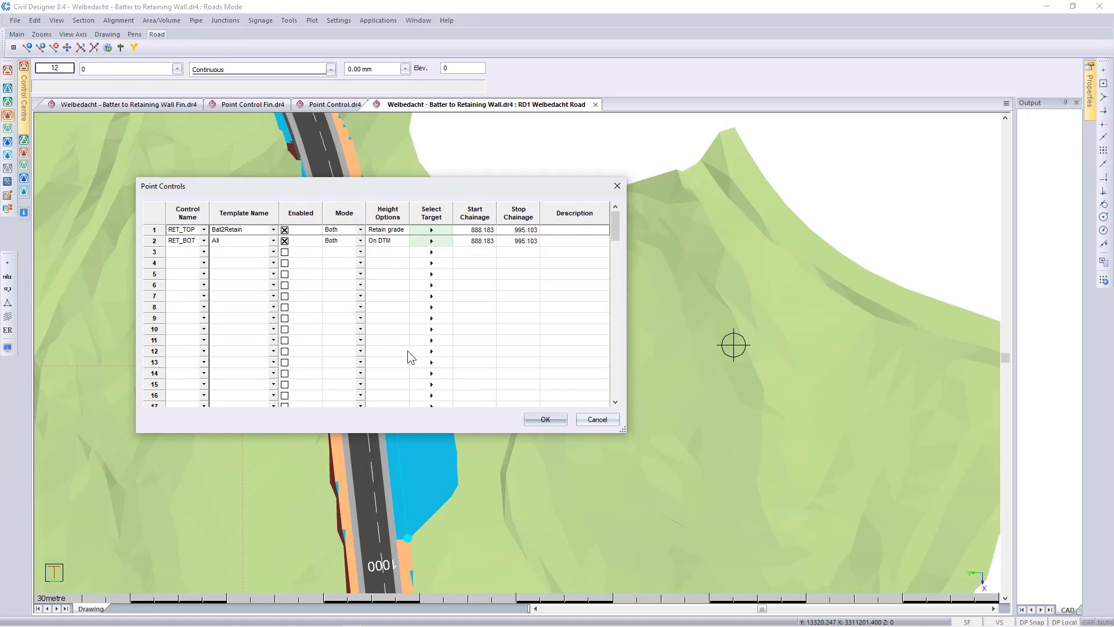
- Pick the white line beside the road as RET_TOP's target entity and move the Point Controls dialog clear of the road
click(430, 231)
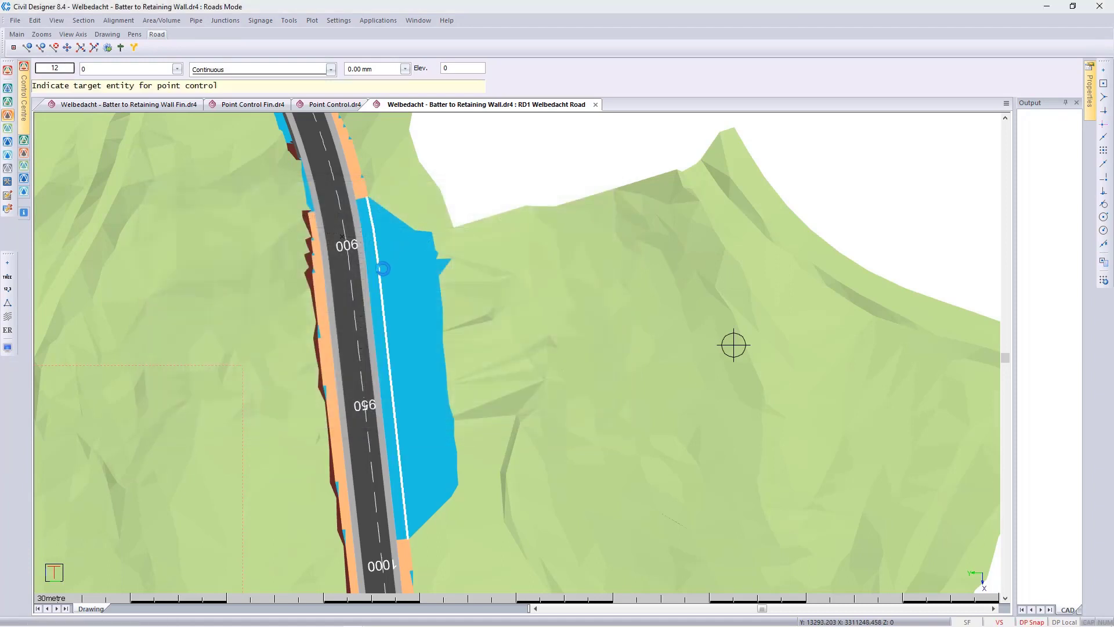
click(381, 294)
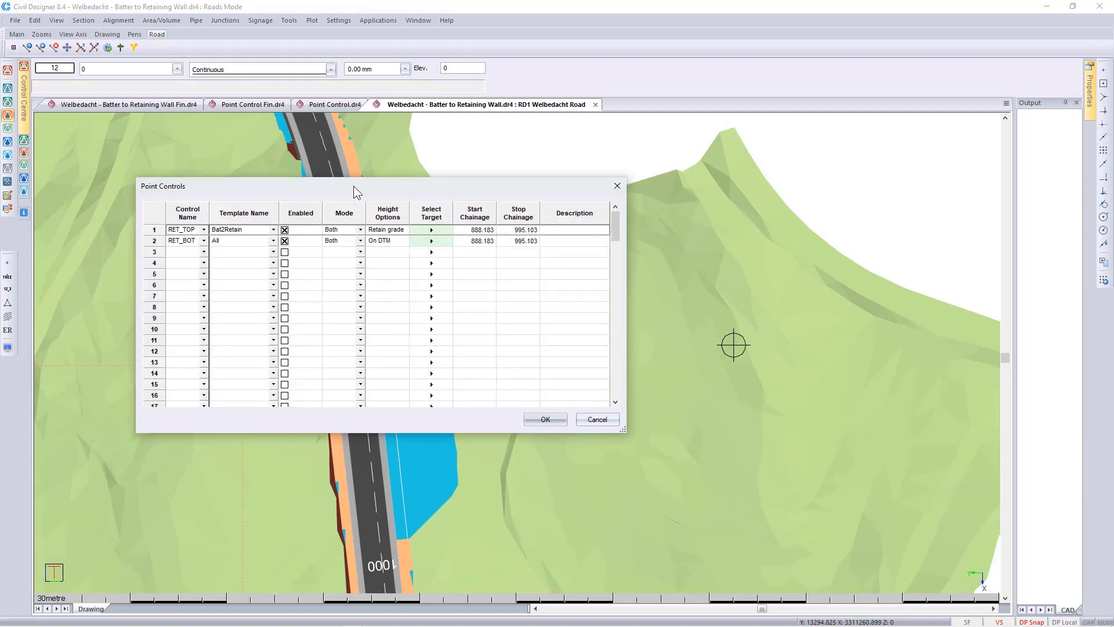
mouse_move(353, 186)
mouse_down()
mouse_move(507, 218)
mouse_move(625, 219)
mouse_up()
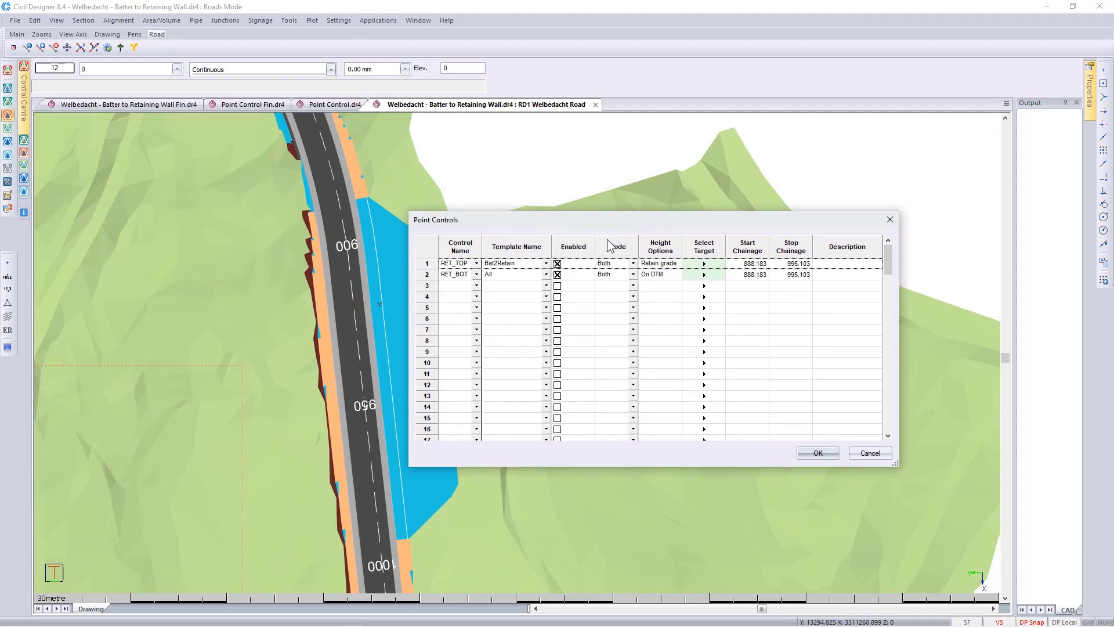
- Assign the Bat2Retain template to the RET_BOT point control
click(476, 279)
click(462, 292)
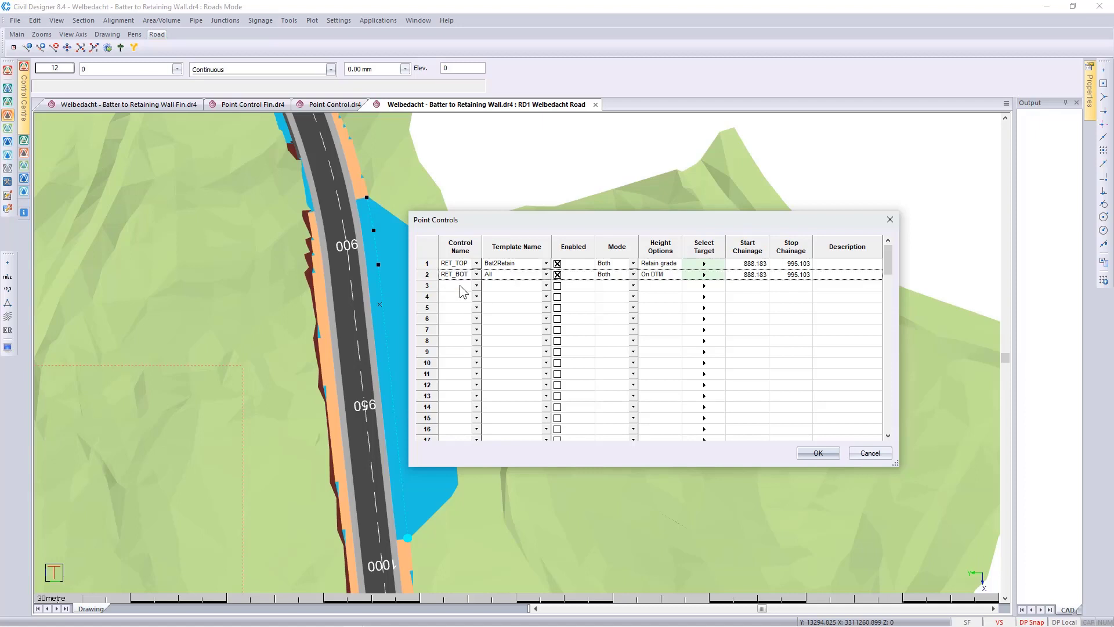
click(545, 274)
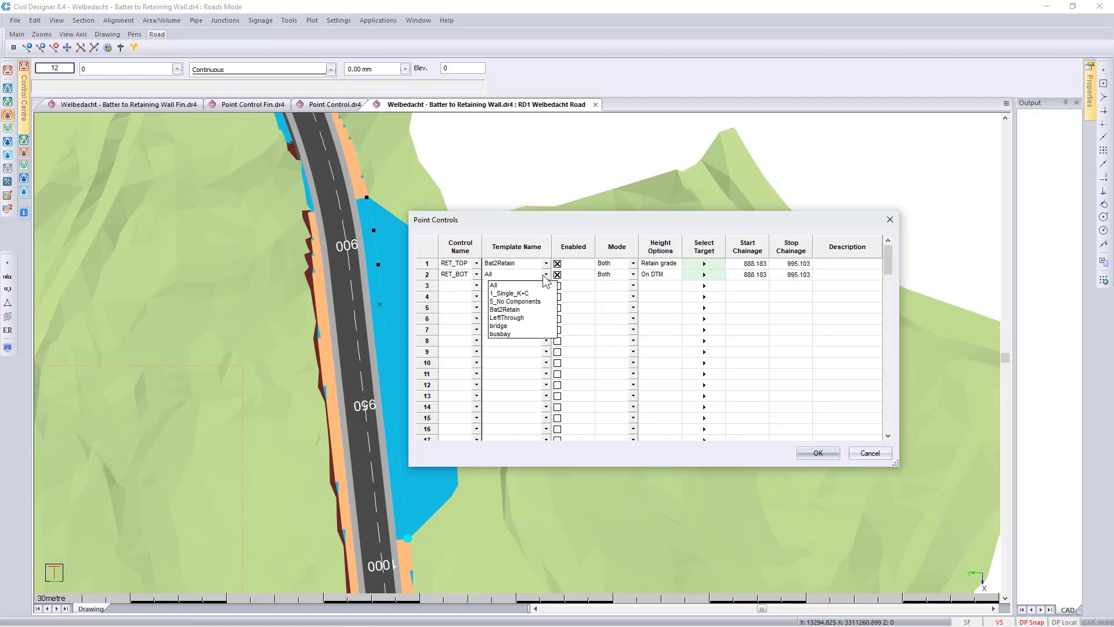
click(509, 310)
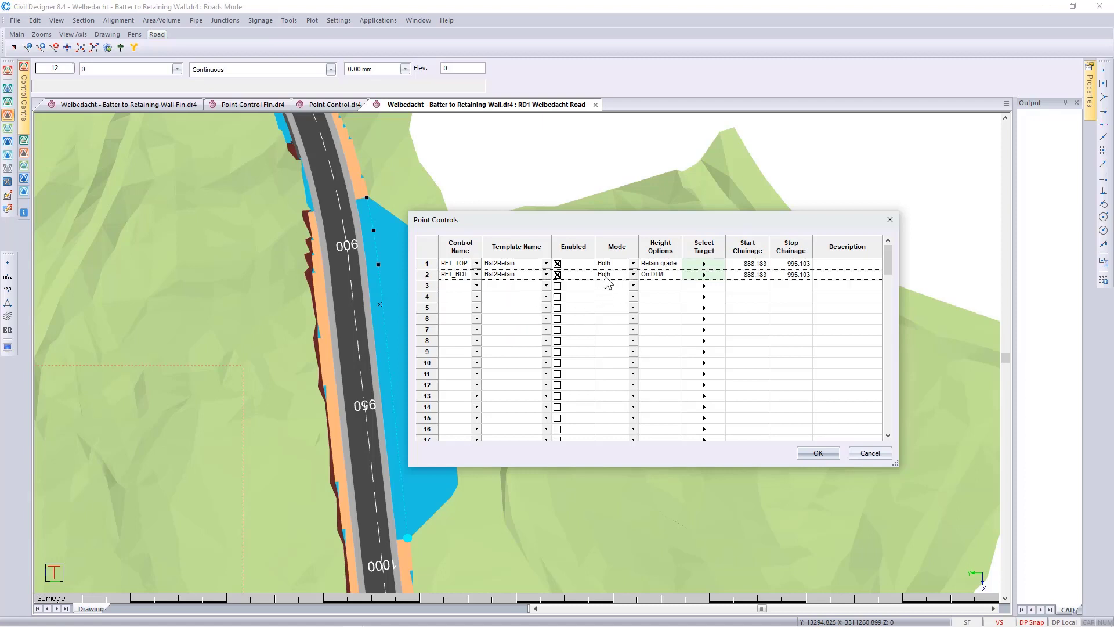
- Have RET_BOT's height interpolated on the 1 Orig Grd DTM surface with a search distance of 15.000
double_click(654, 277)
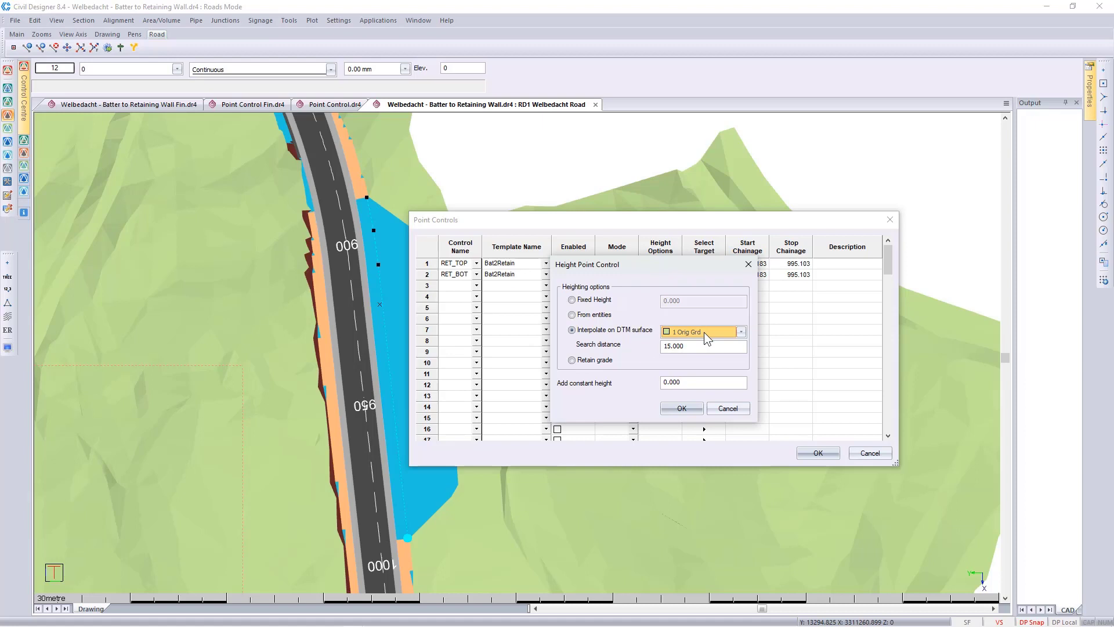
double_click(697, 348)
click(682, 411)
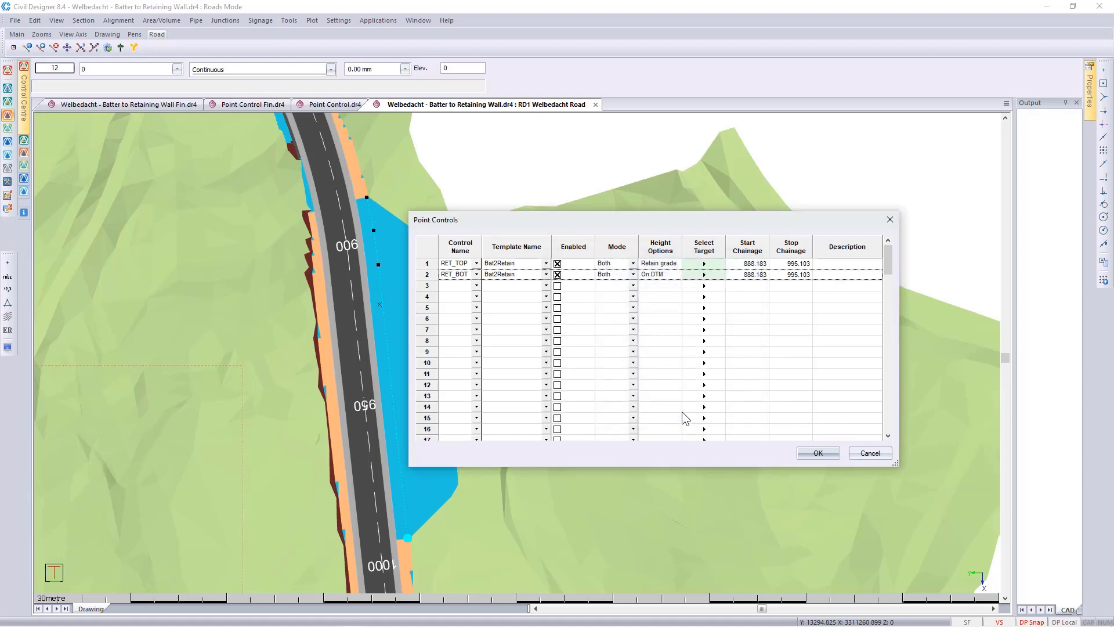
- Pick the white line beside the road as RET_BOT's target entity and regenerate the road with the accepted point controls
click(703, 275)
click(389, 358)
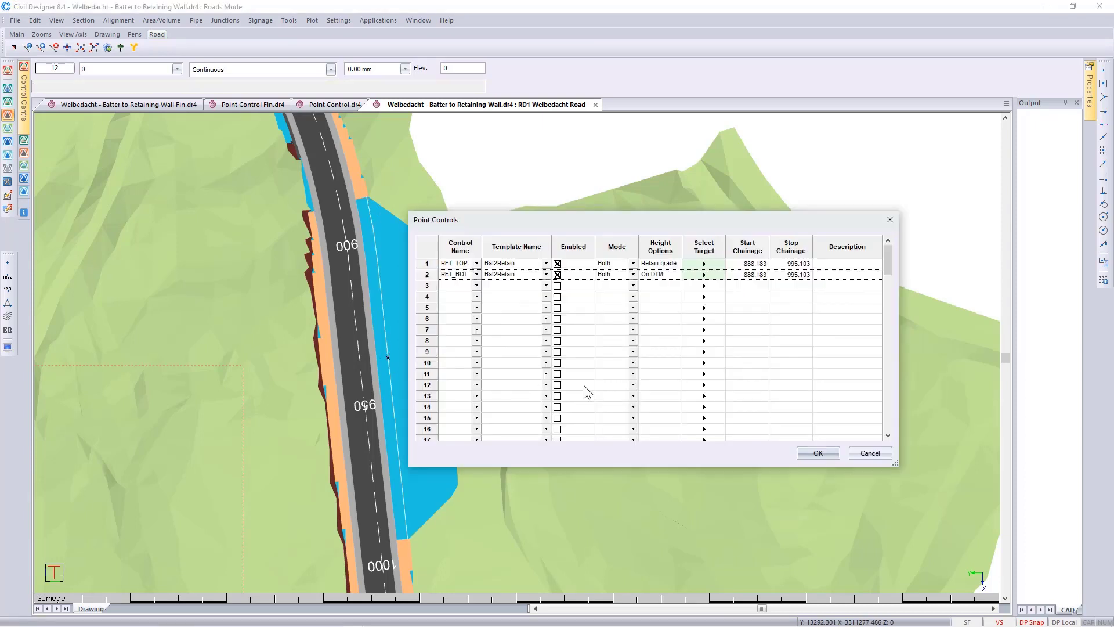
click(810, 454)
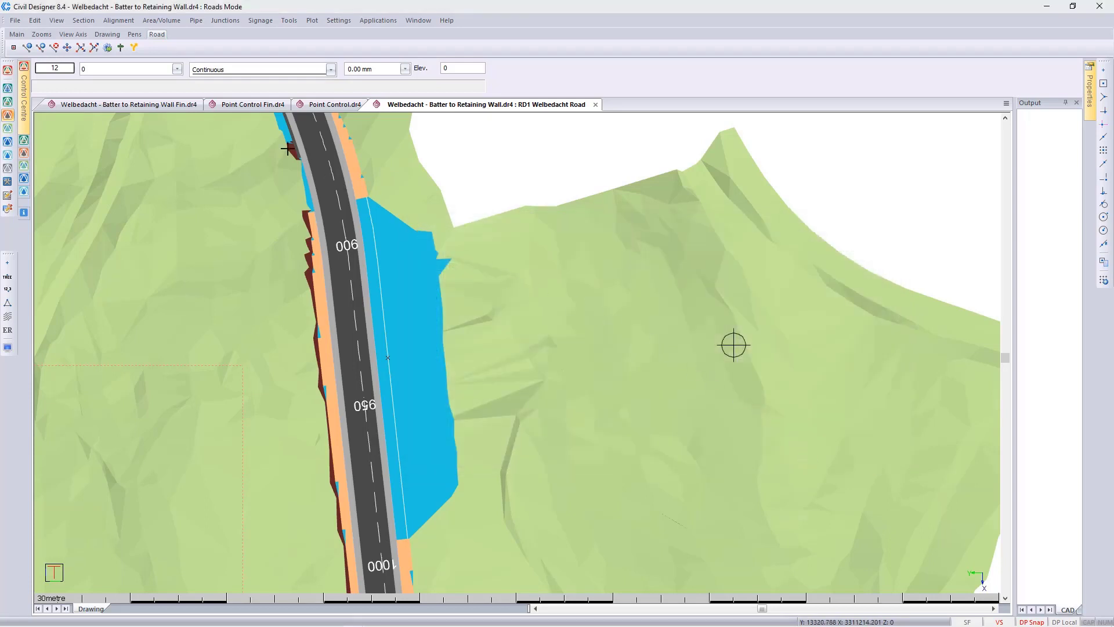
click(108, 48)
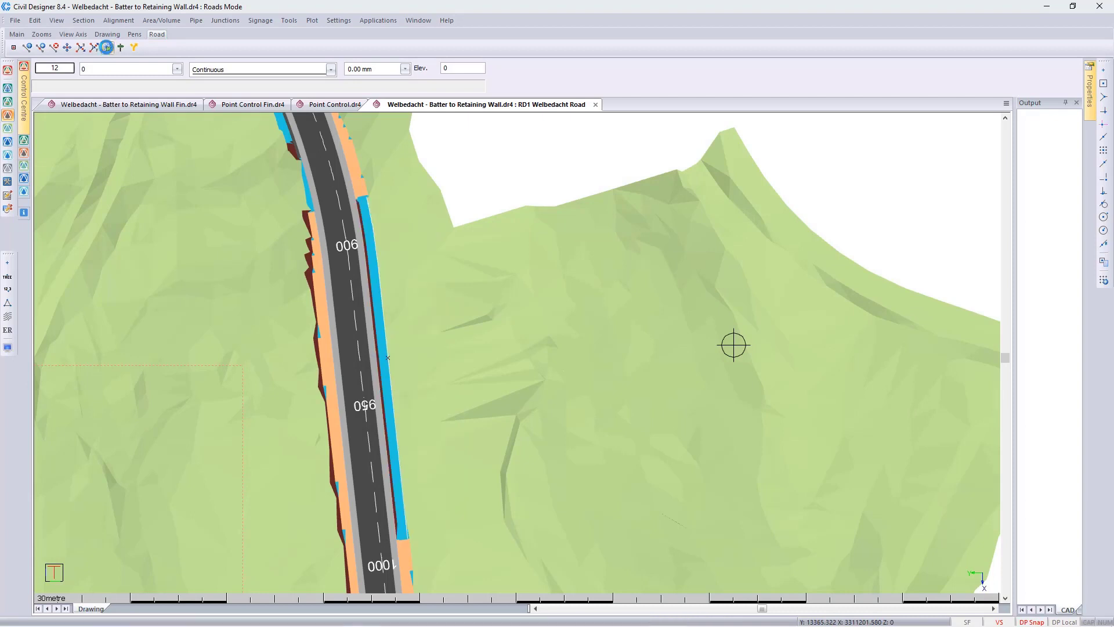
- Open the 3D render view of the road and examine the batter and retaining wall along the fill side up close
right_click(452, 324)
click(486, 394)
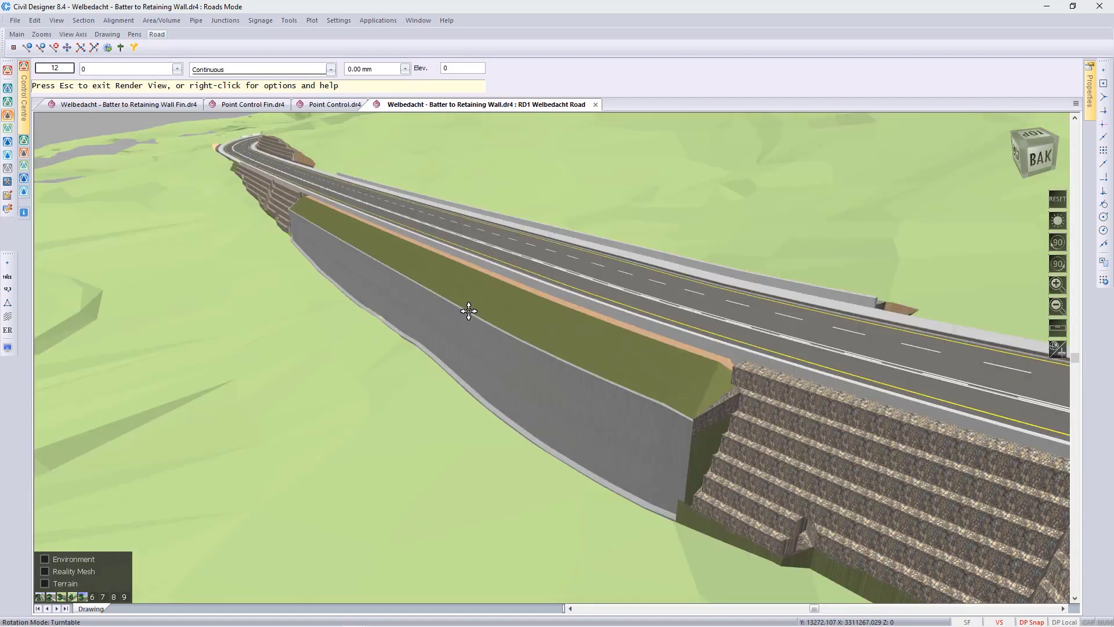
middle_drag(468, 311, 469, 311)
scroll(469, 311, up, 7)
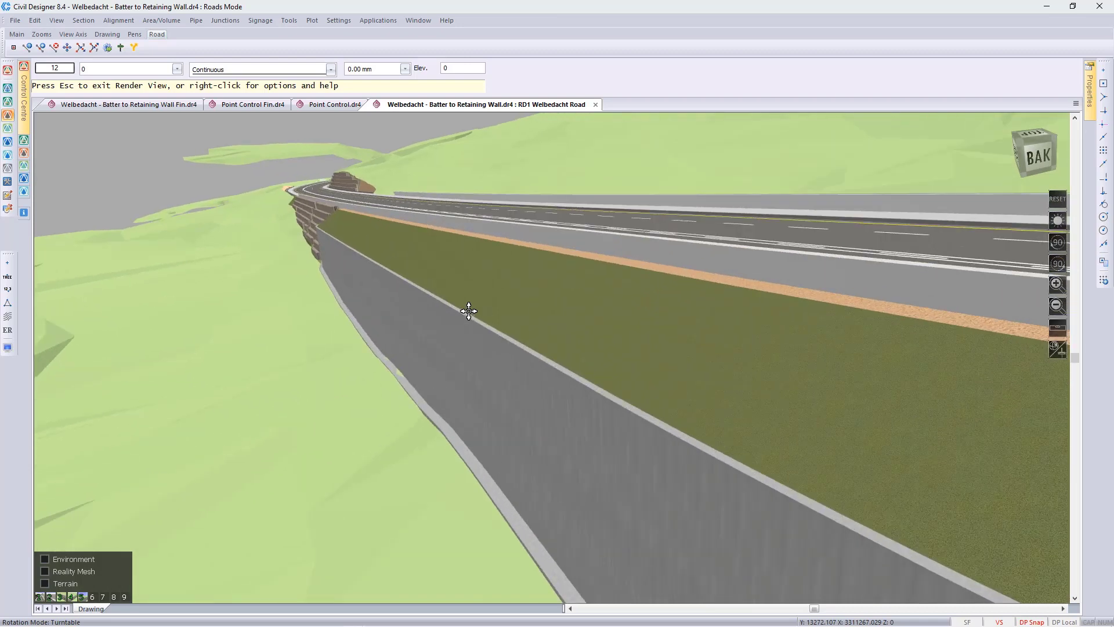
middle_drag(666, 406, 309, 421)
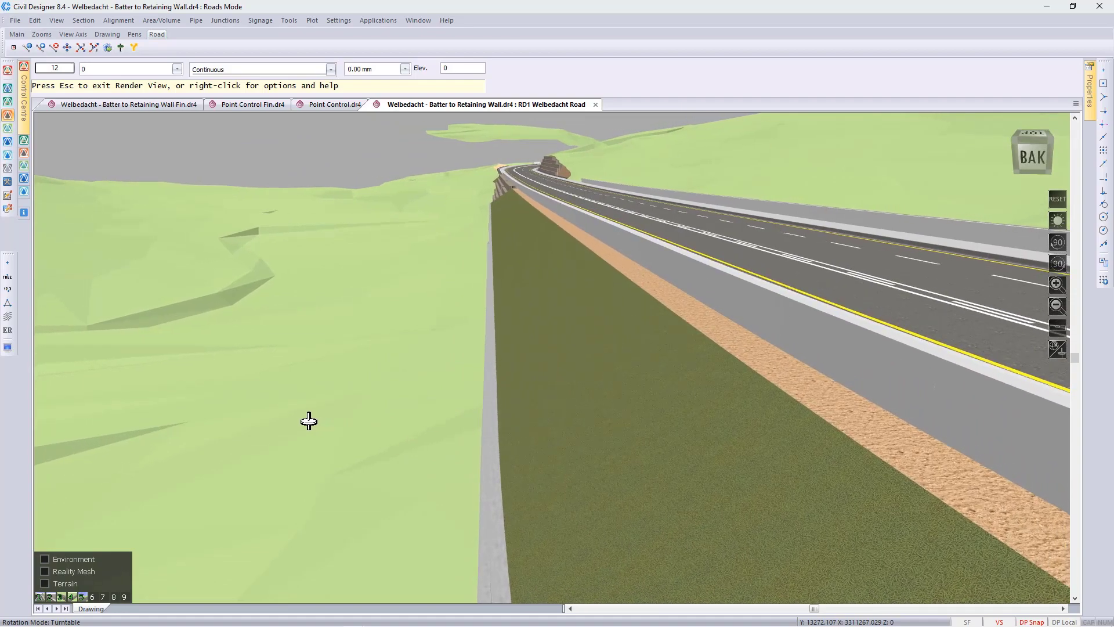